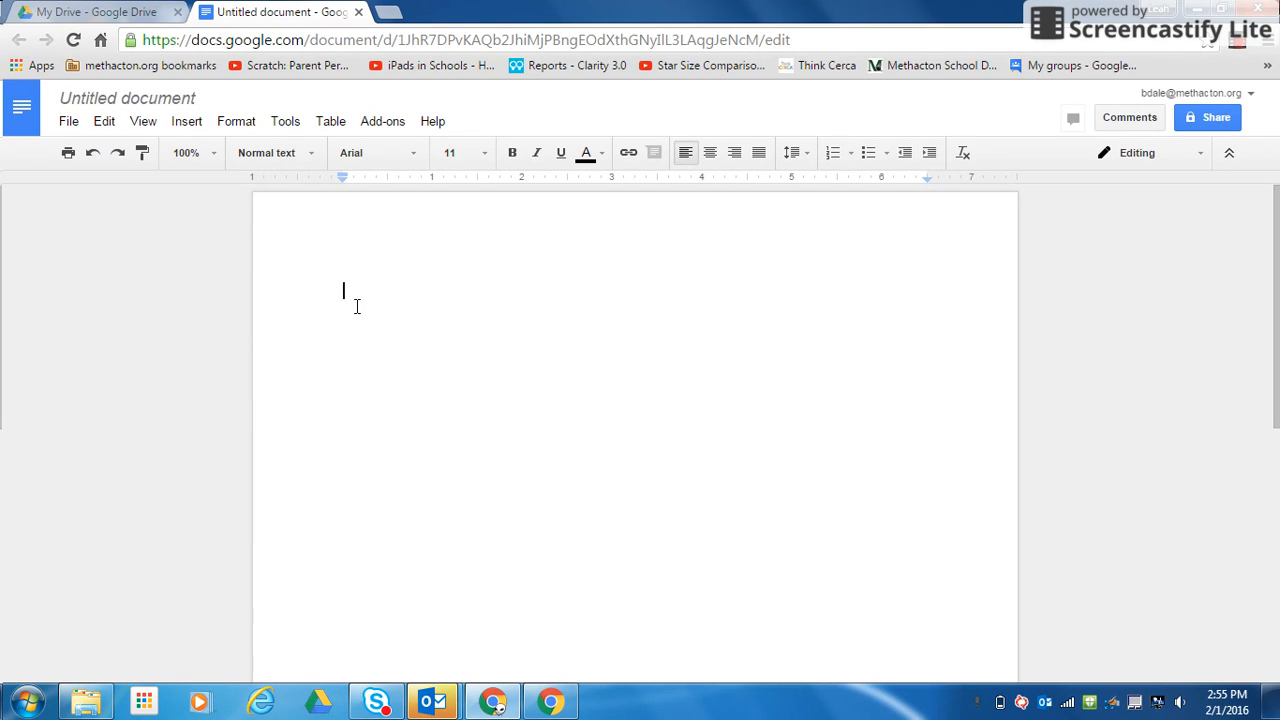
# - Write the indented opening sentence "This past weekend in the snow was a great one." in the blank document
pyautogui.press('Tab')
pyautogui.write('T')
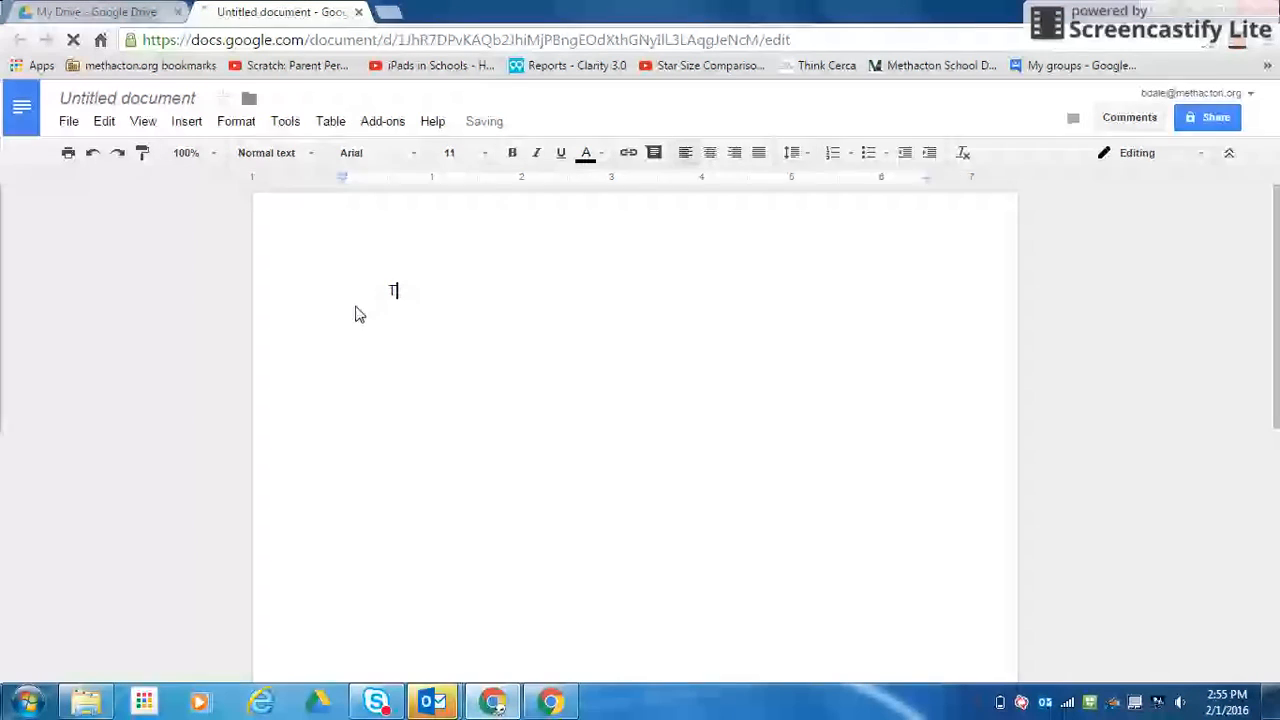
pyautogui.write('his past wee')
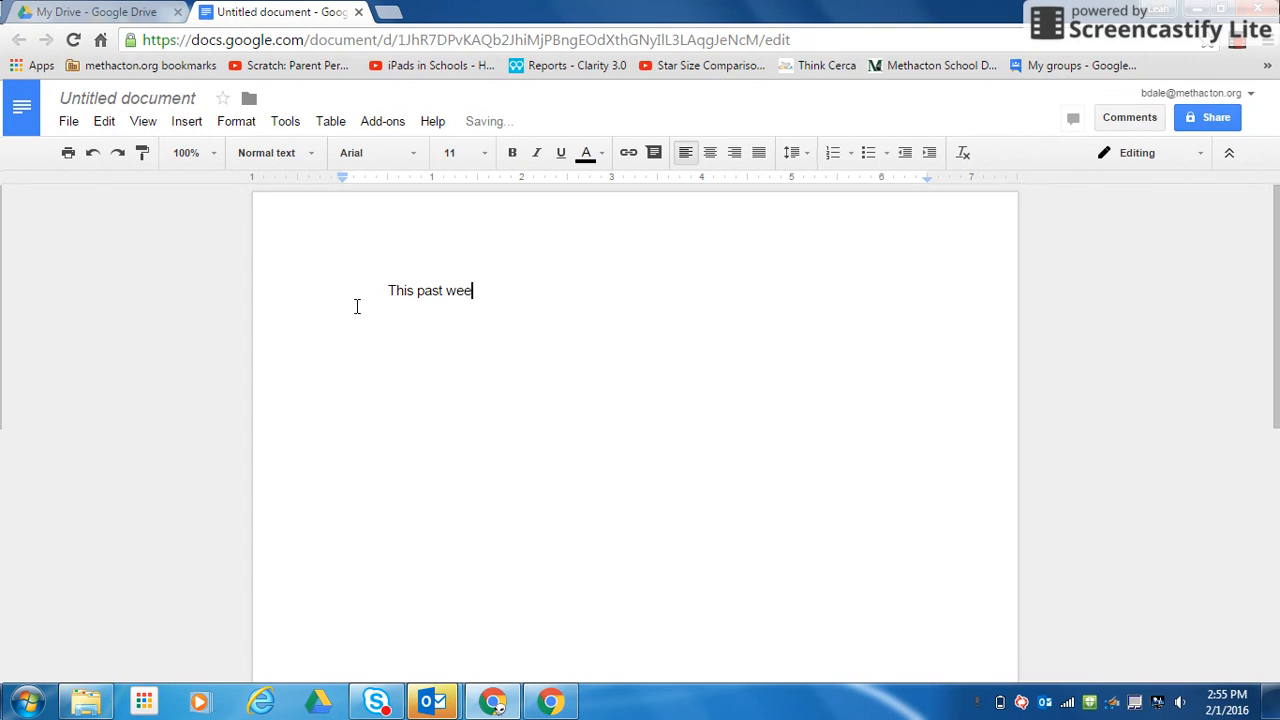
pyautogui.write('kend in the snow')
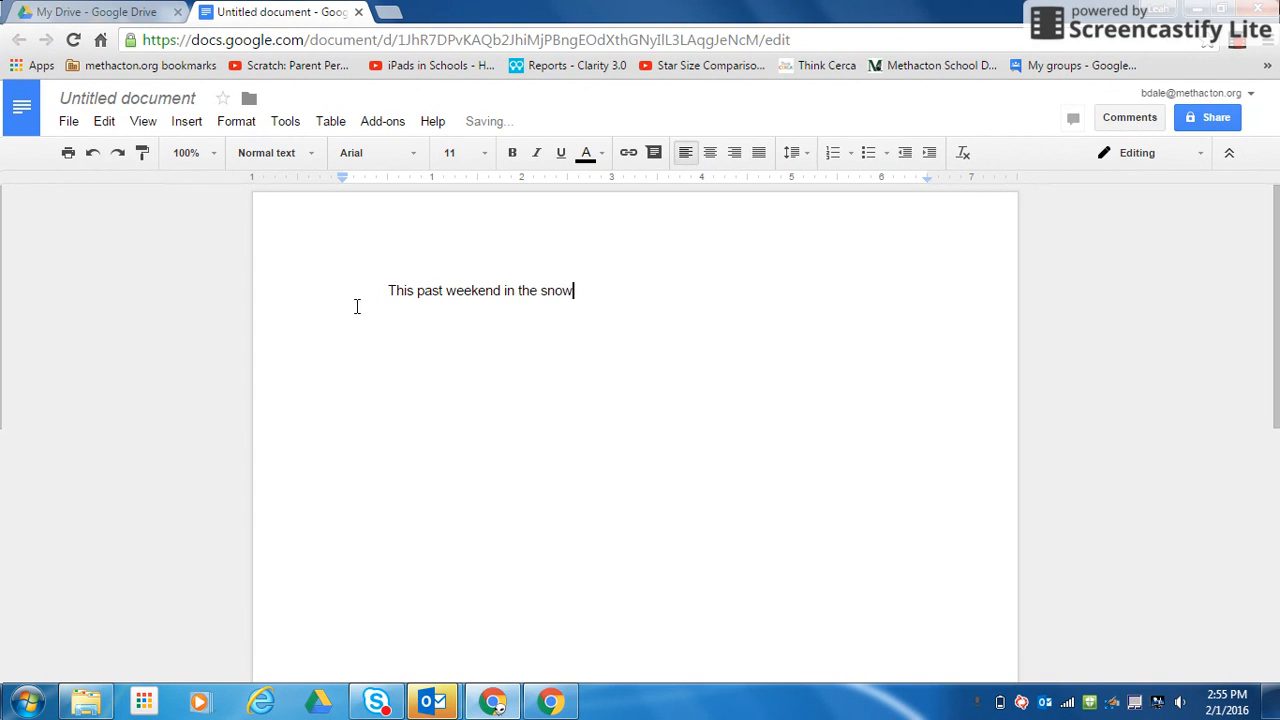
pyautogui.write(' was a great one.')
pyautogui.click(451, 425)
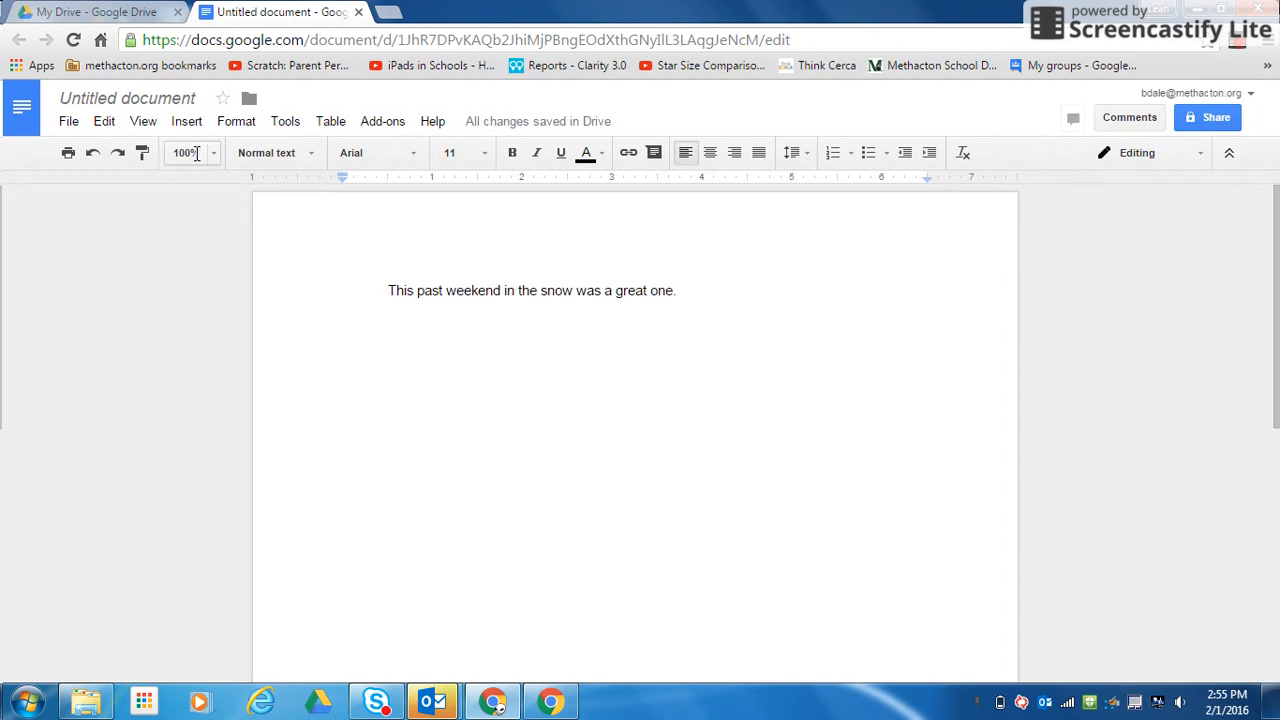
# - Rename the untitled document as "Sample - snow weekend"
pyautogui.click(144, 98)
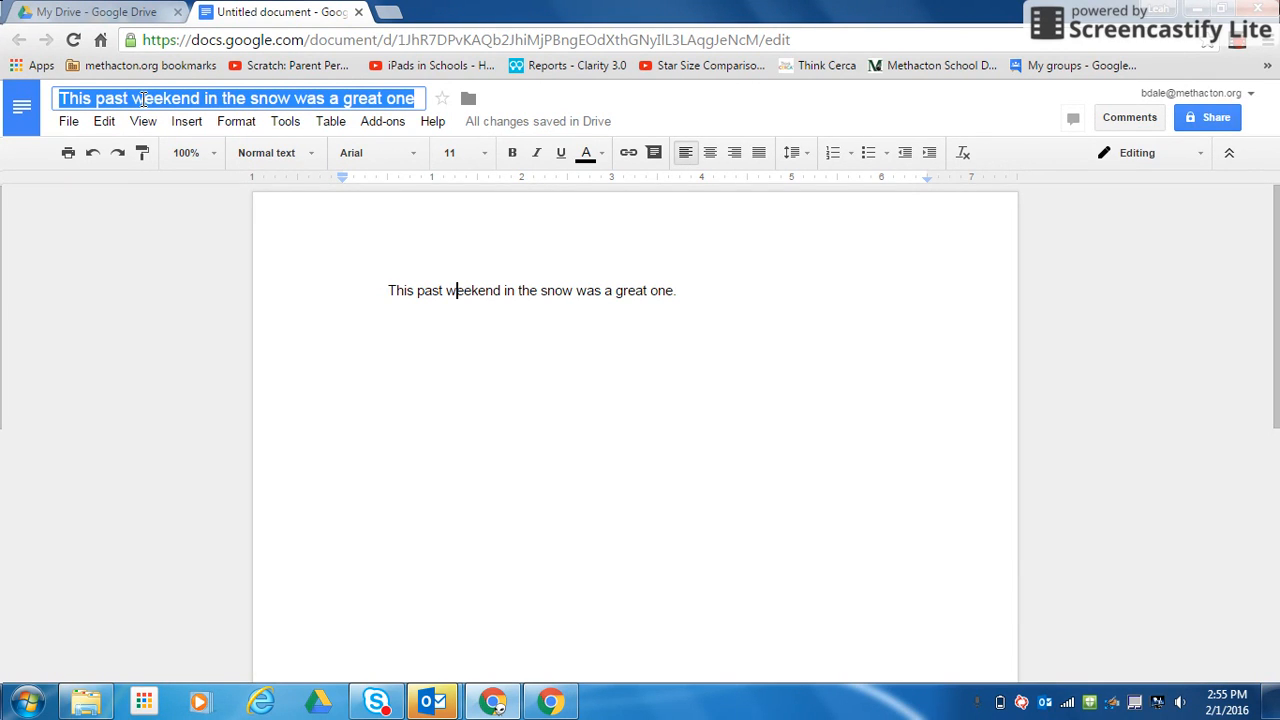
pyautogui.write('Sam')
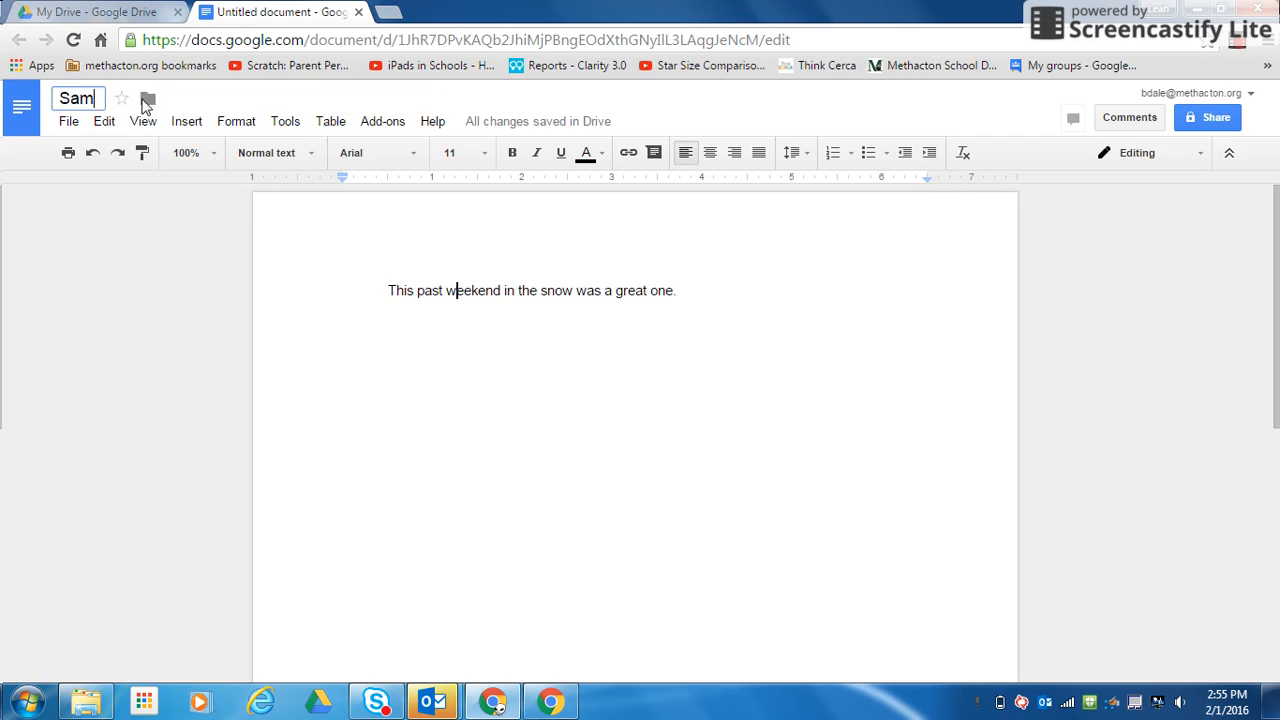
pyautogui.write('ple - snow weekend')
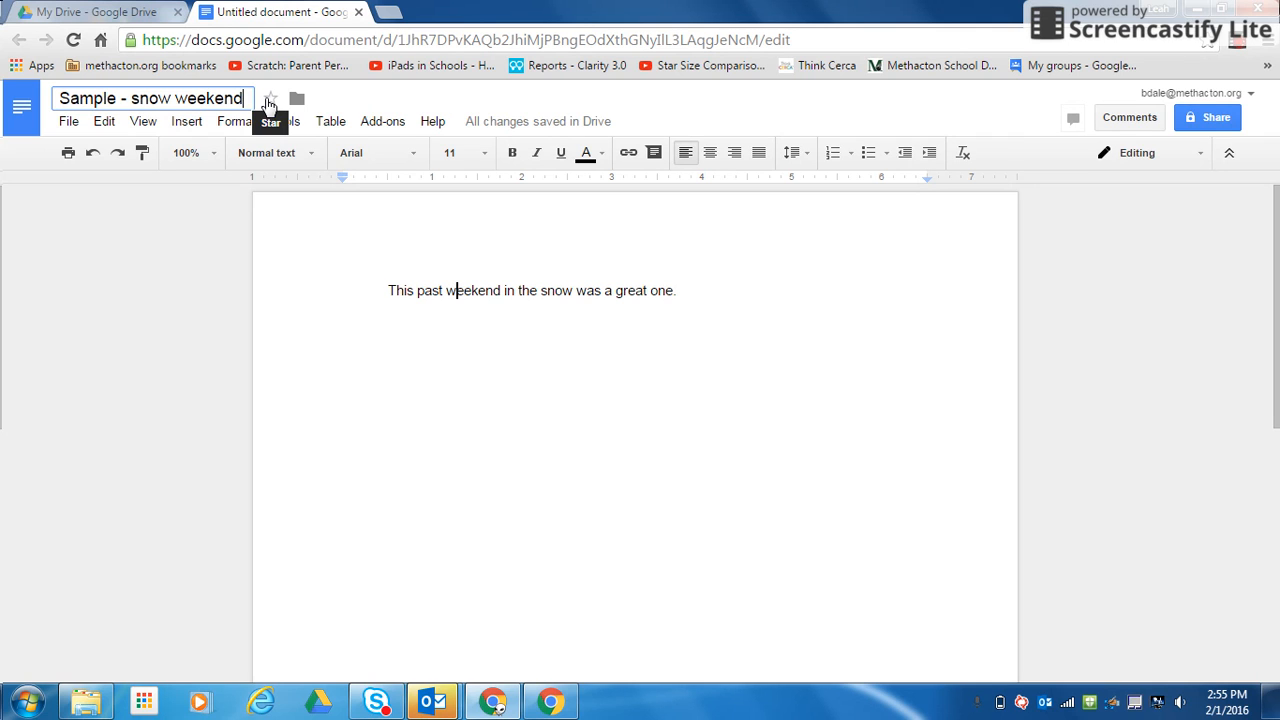
# - Look at the My Drive file list and the folders available for moving the document, without moving it
pyautogui.click(141, 21)
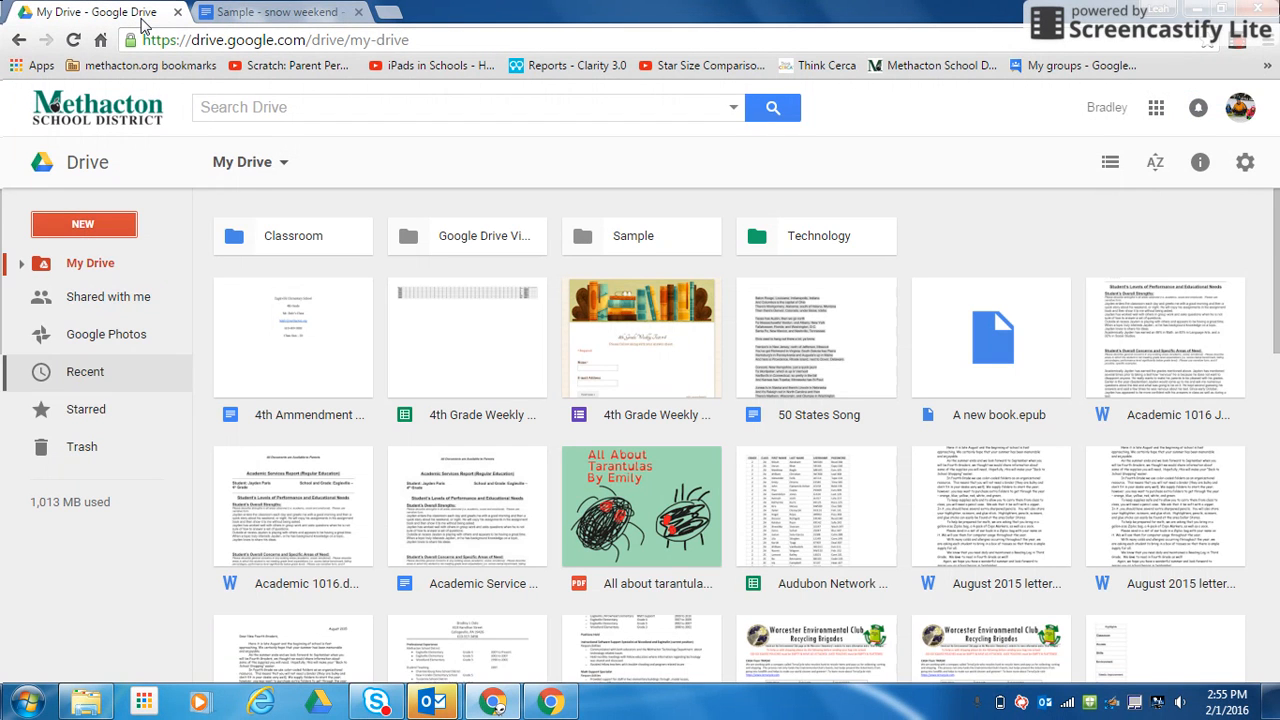
pyautogui.click(282, 18)
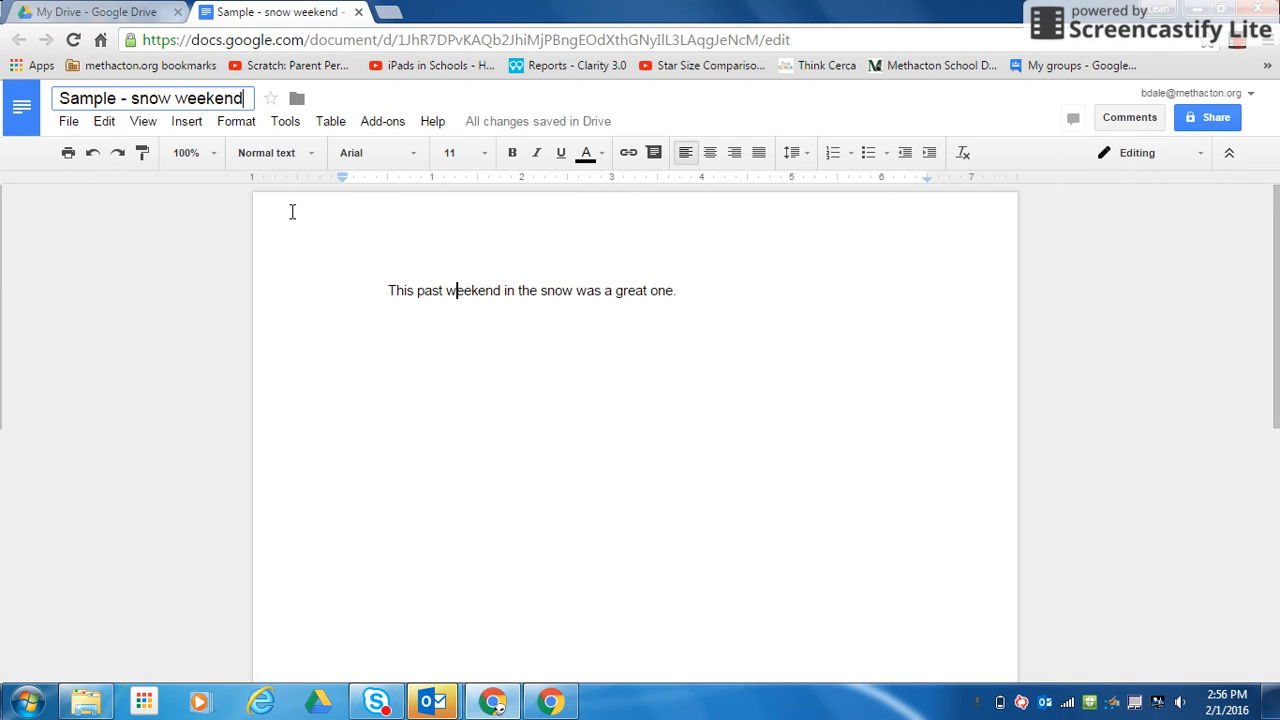
pyautogui.click(297, 104)
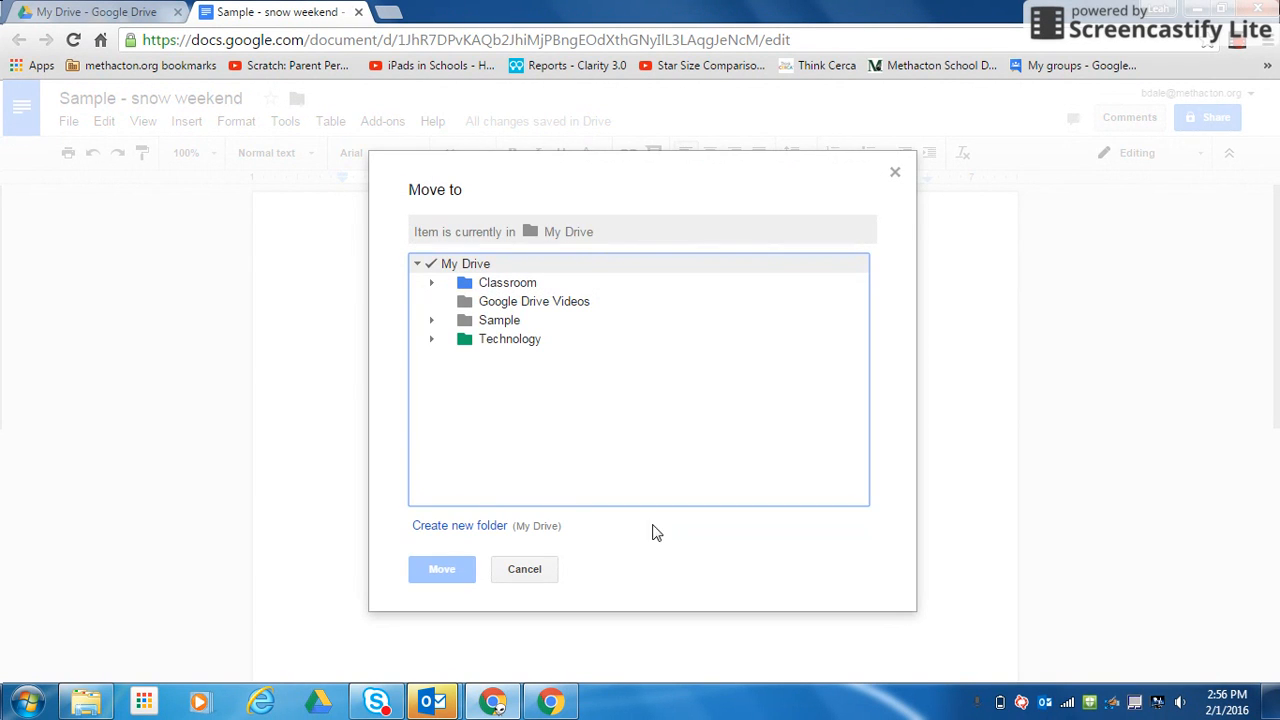
pyautogui.click(524, 569)
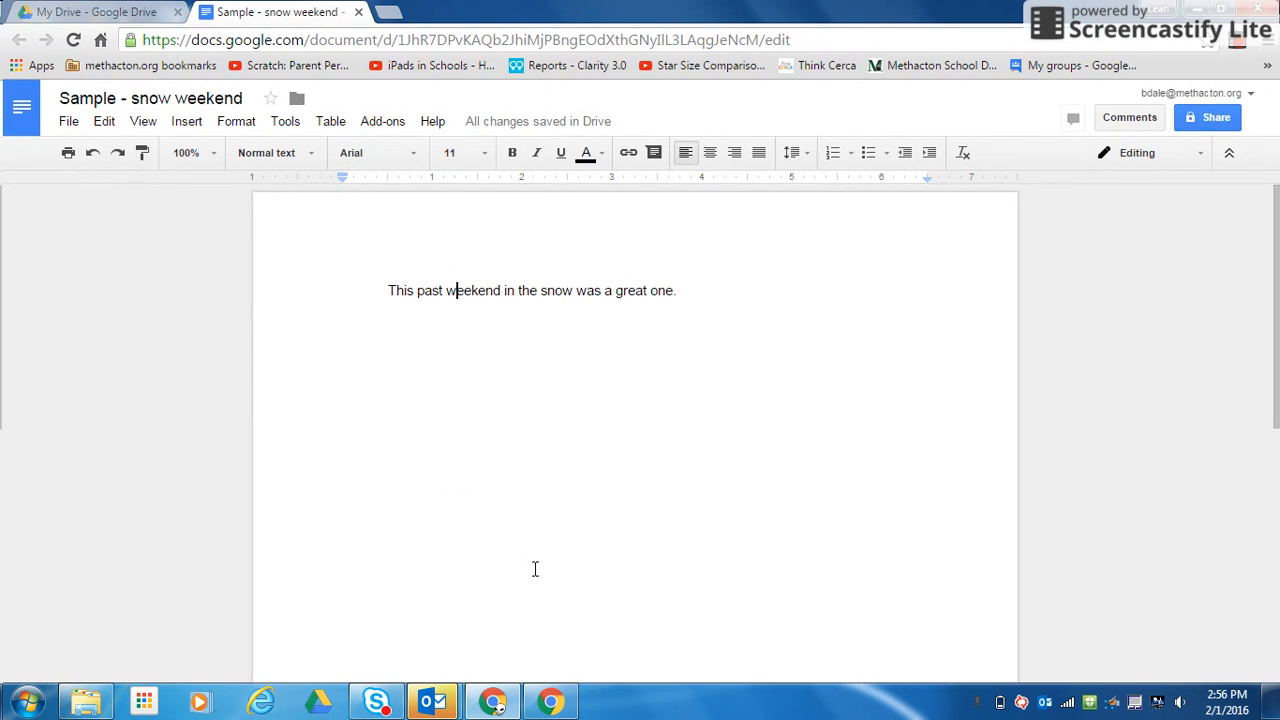
# - Continue the paragraph after the first sentence with "My neighbors and I deceided to try to snoboard in my backyard."
pyautogui.doubleClick(764, 297)
pyautogui.click(745, 285)
pyautogui.write('My ')
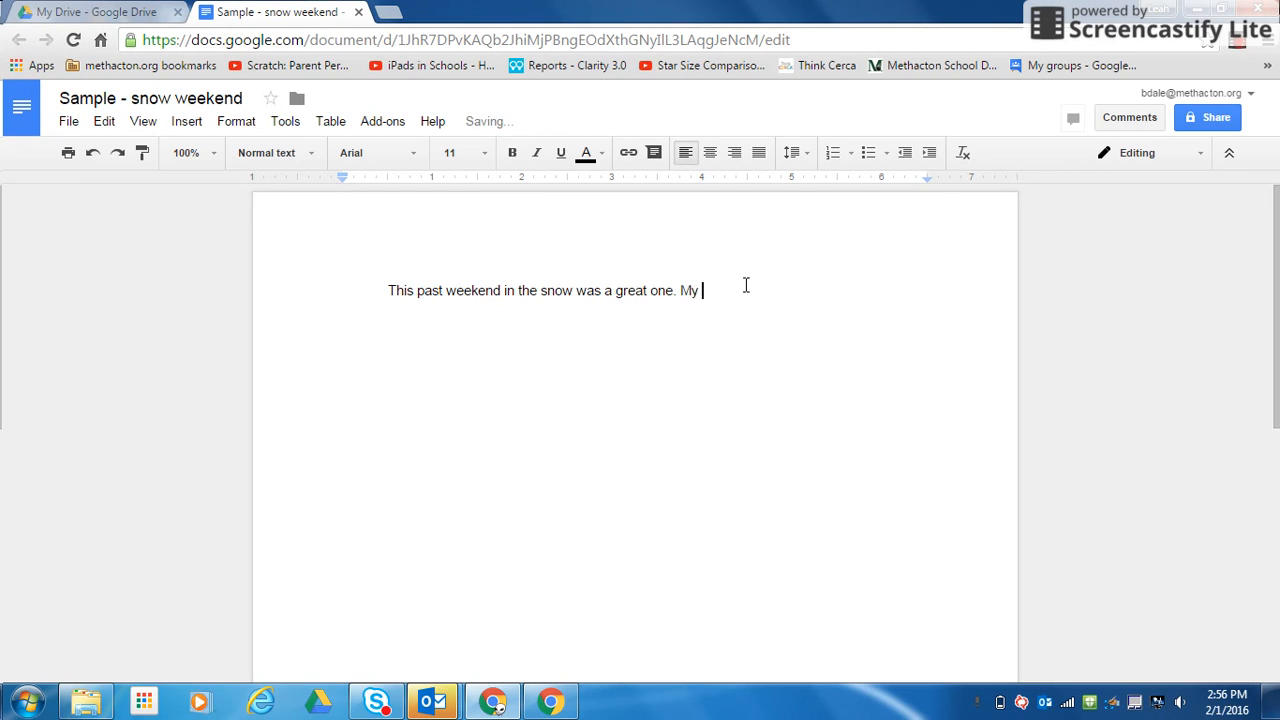
pyautogui.write('neighbors and I deceided to try ')
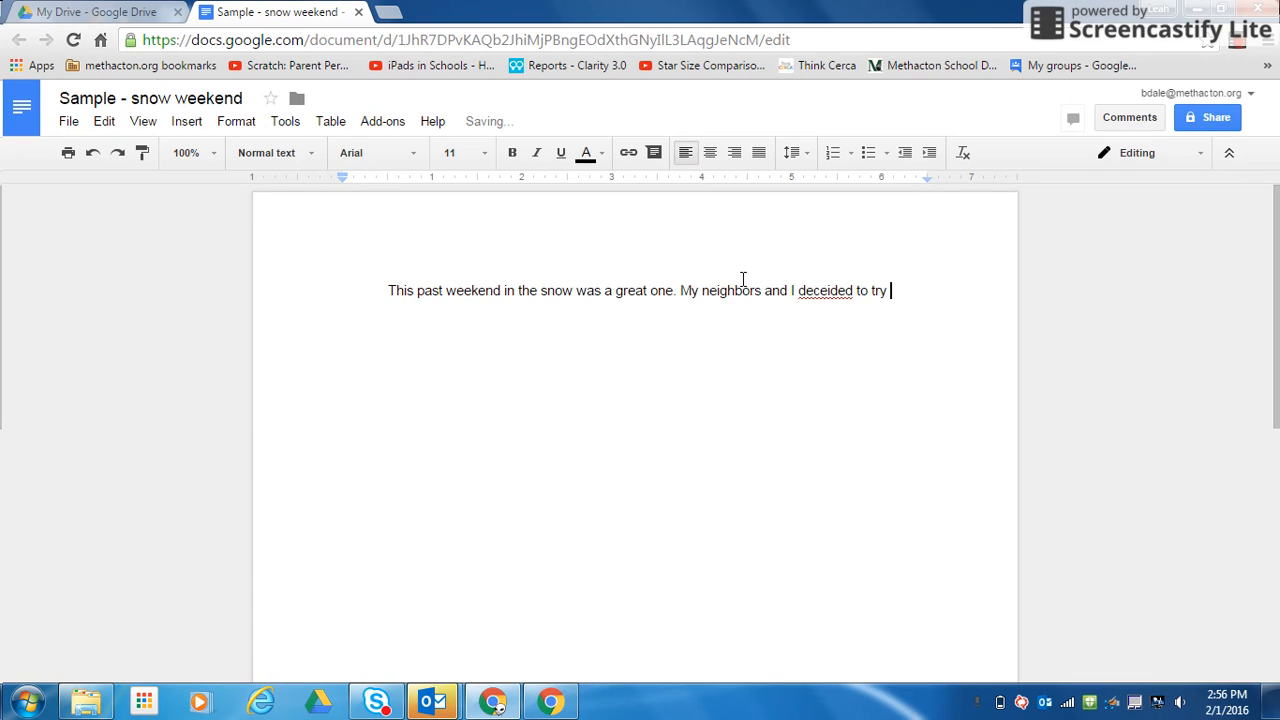
pyautogui.write('to snow')
pyautogui.press('BackSpace')
pyautogui.write('board in my ')
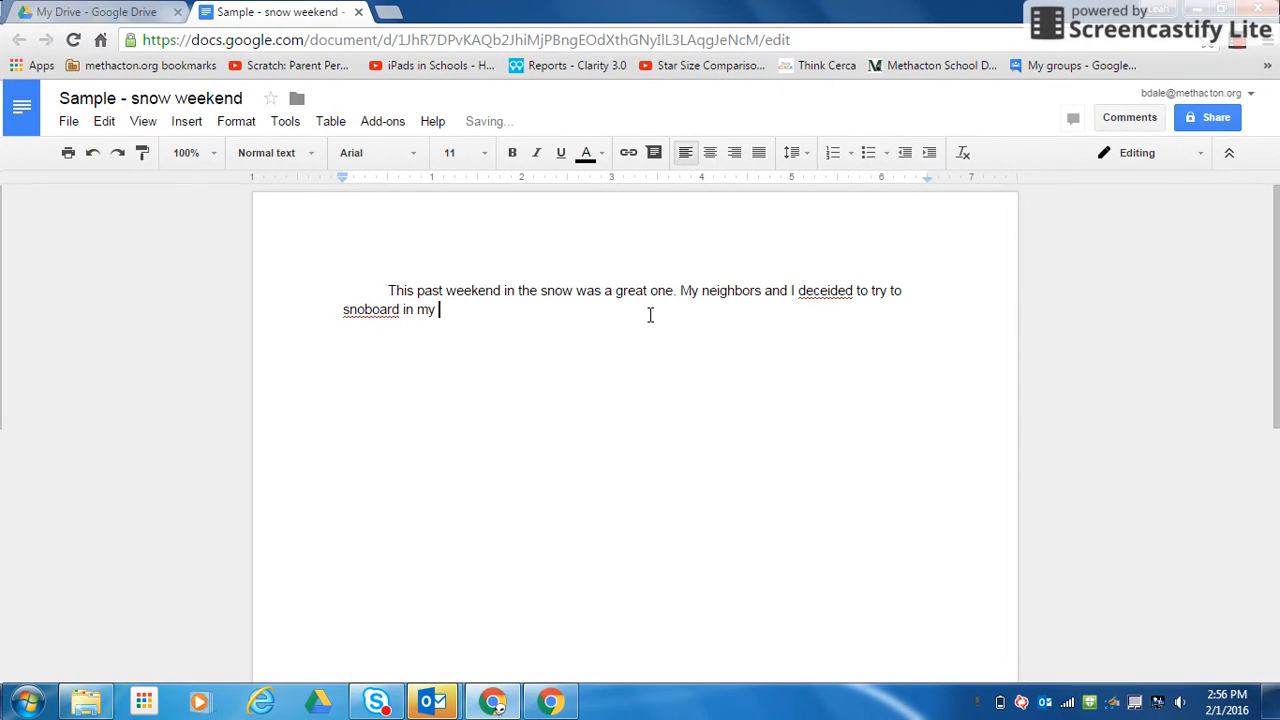
pyautogui.write('backyard.')
# - Correct the misspelled words "snoboard" and "deceided" to the suggested spellings "snowboard" and "decided"
pyautogui.rightClick(359, 314)
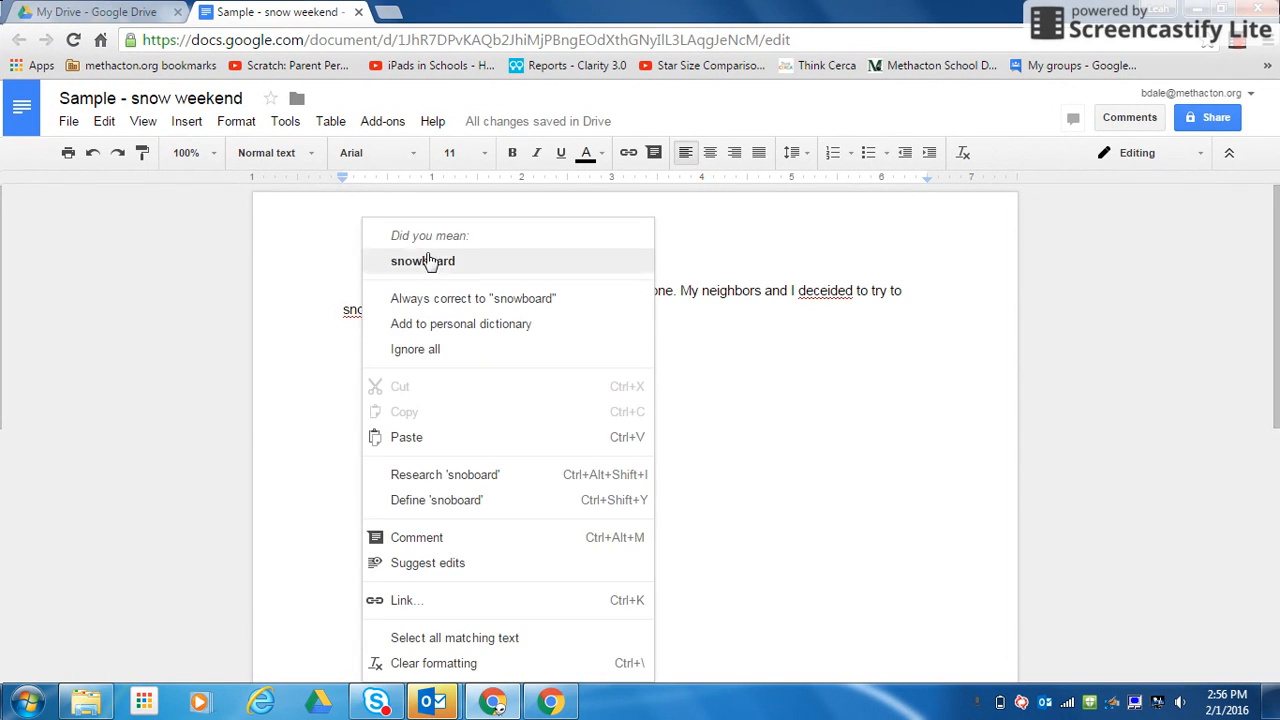
pyautogui.click(431, 259)
pyautogui.rightClick(834, 294)
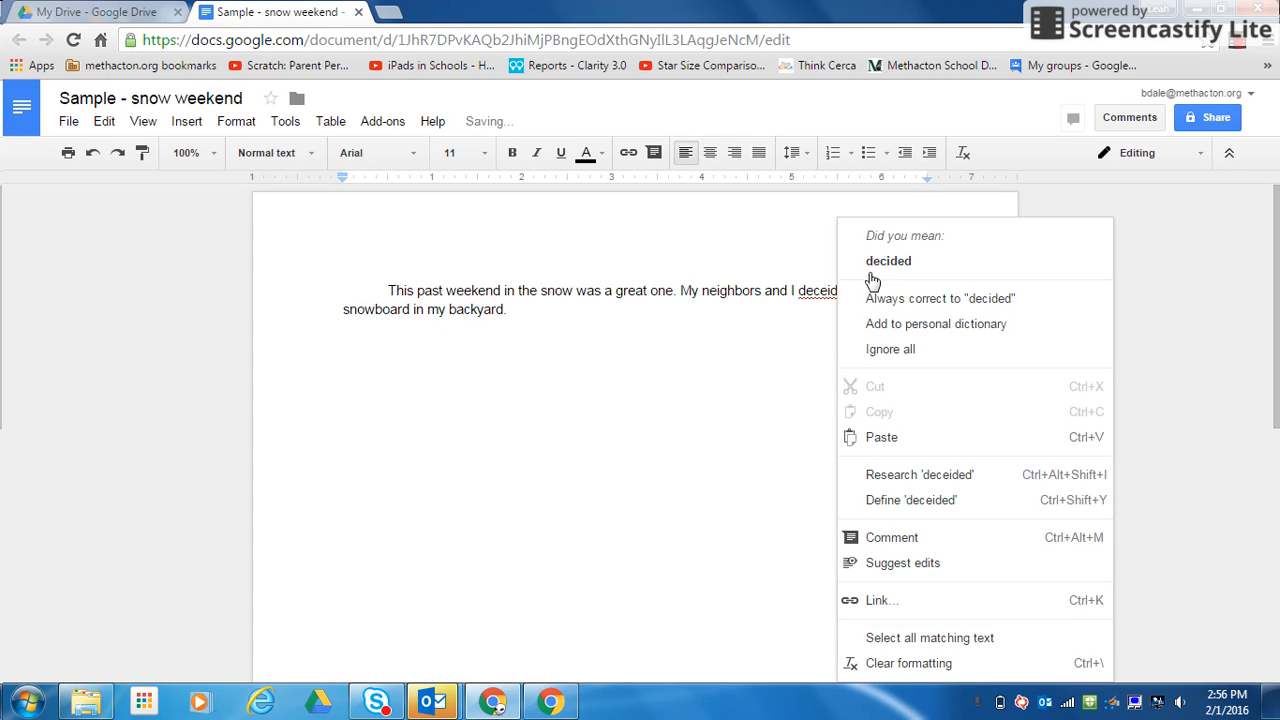
pyautogui.click(870, 258)
# - Leave a blank line below the paragraph and insert the first image found by a Google image search for "snowboard"
pyautogui.click(549, 305)
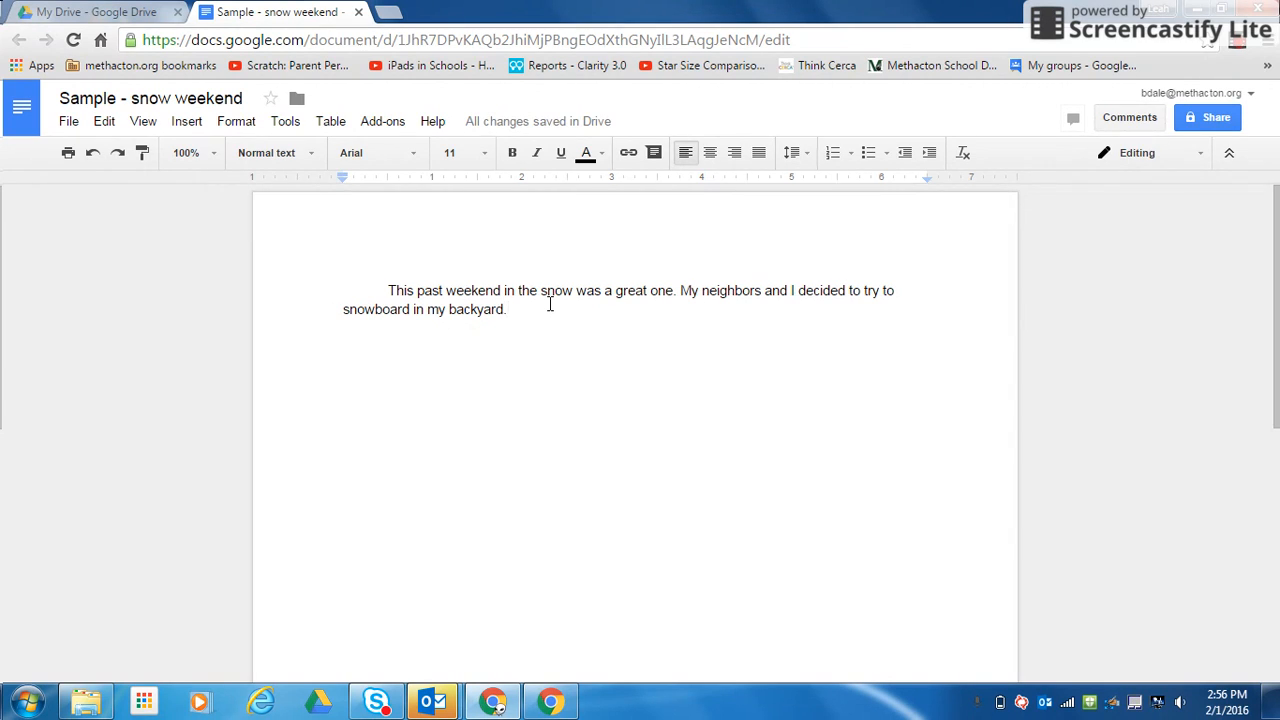
pyautogui.press('Return')
pyautogui.press('Return')
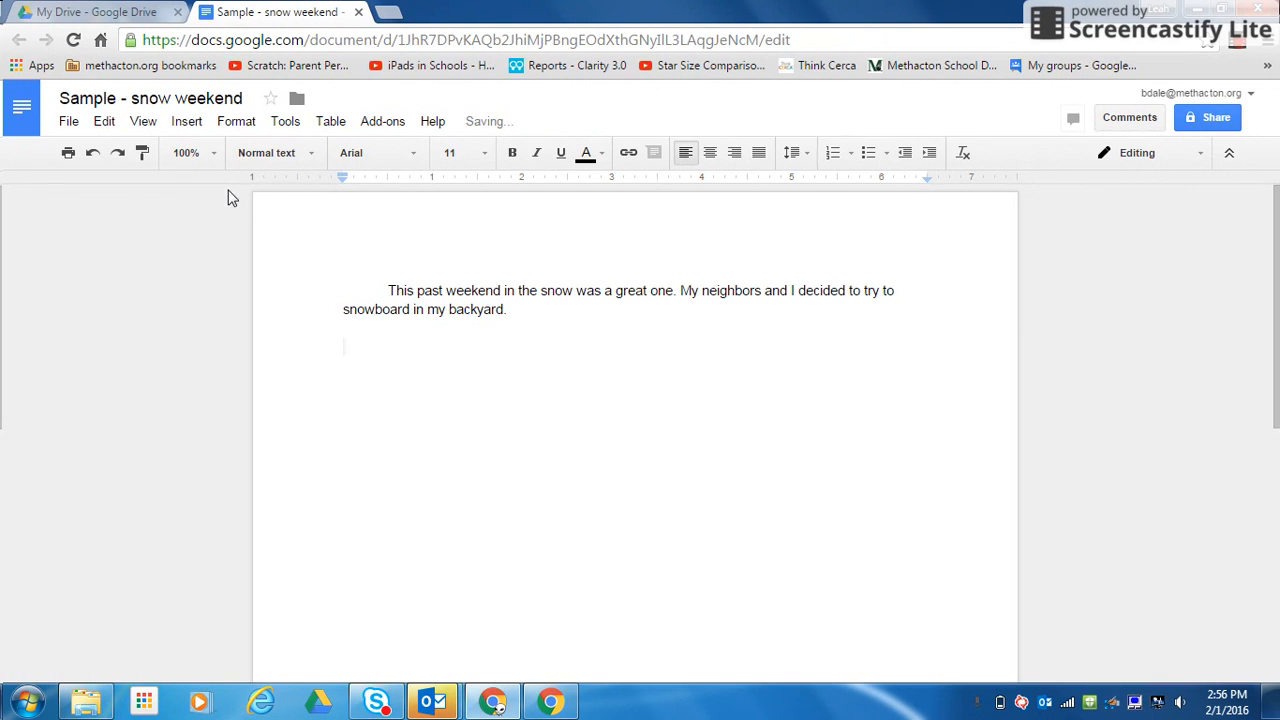
pyautogui.click(186, 124)
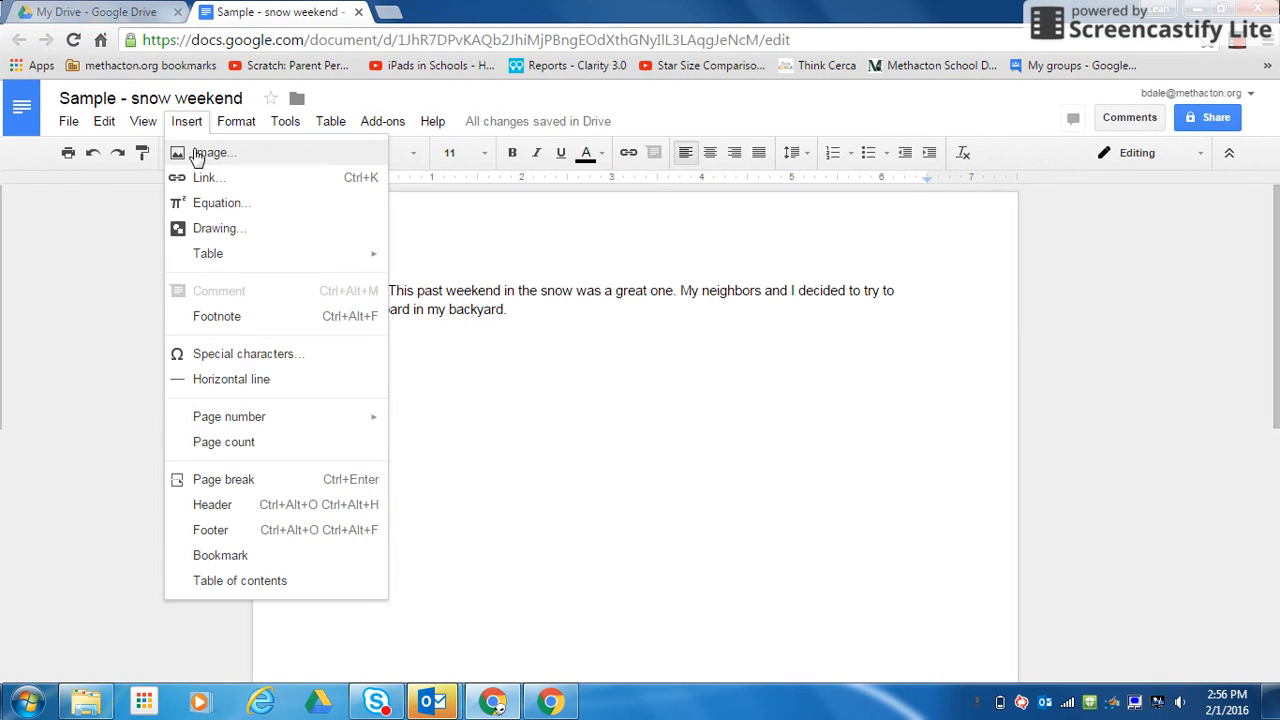
pyautogui.click(194, 150)
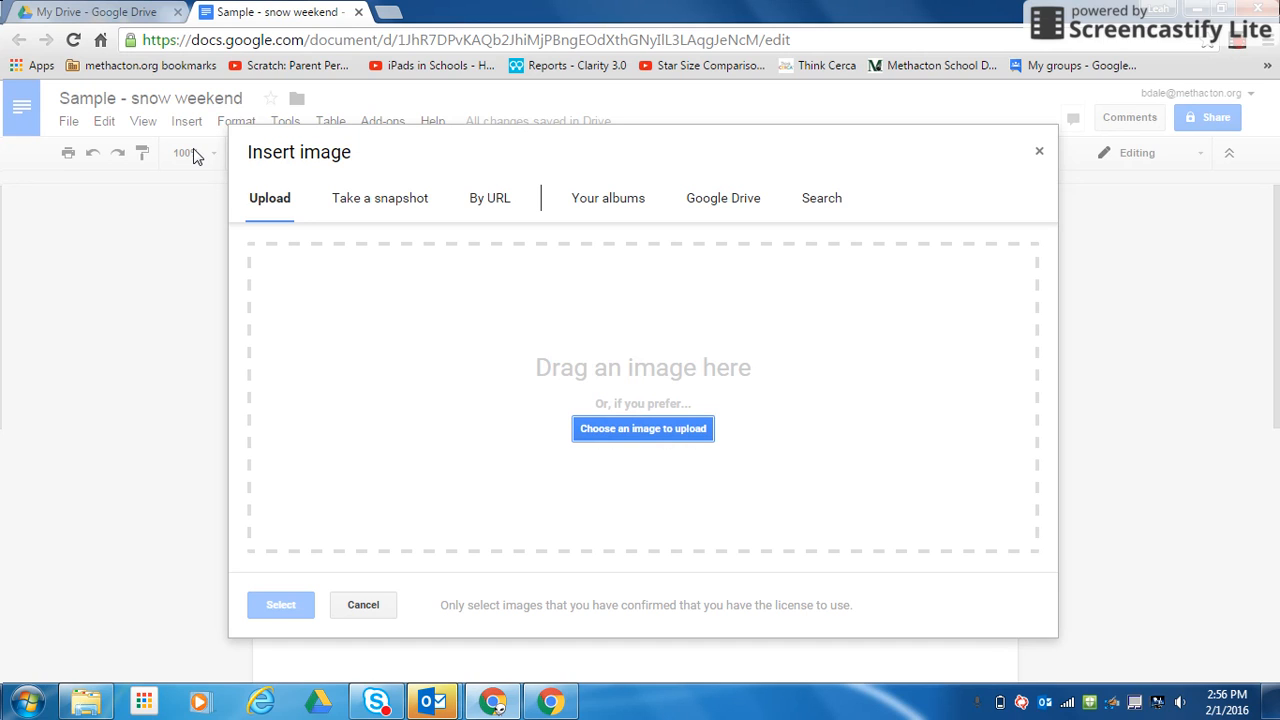
pyautogui.click(812, 199)
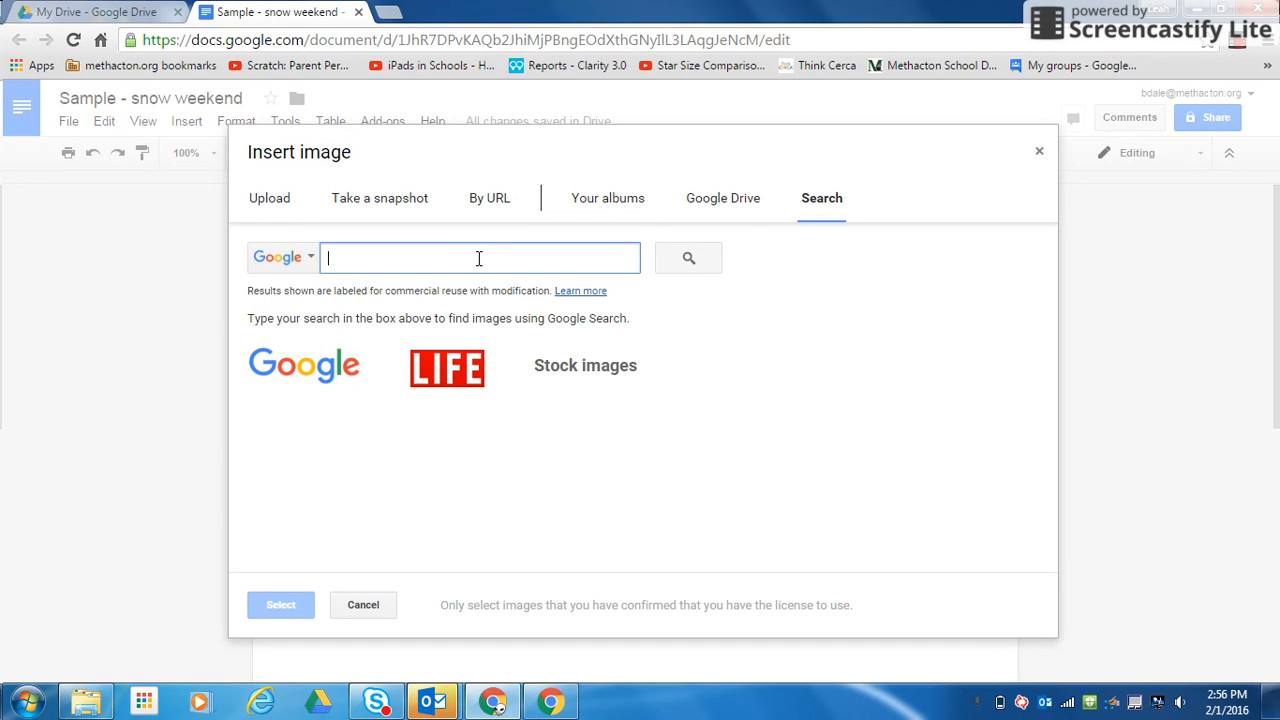
pyautogui.write('snowboard')
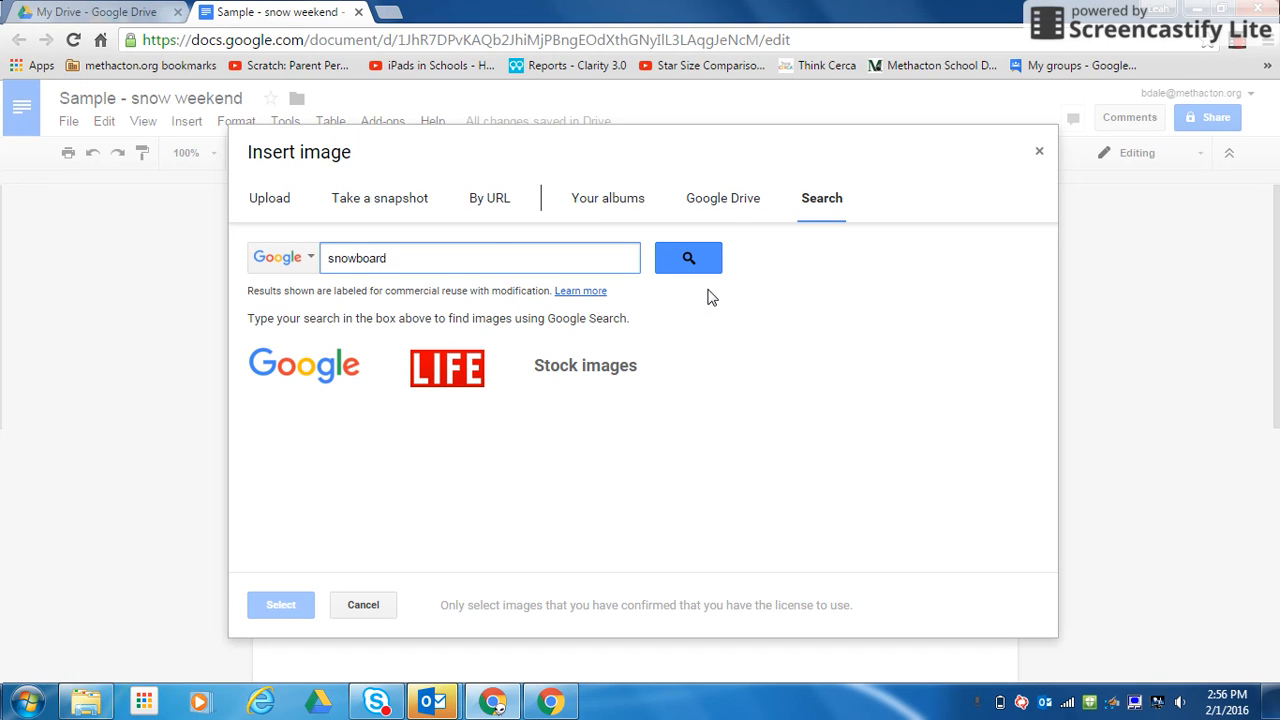
pyautogui.press('Return')
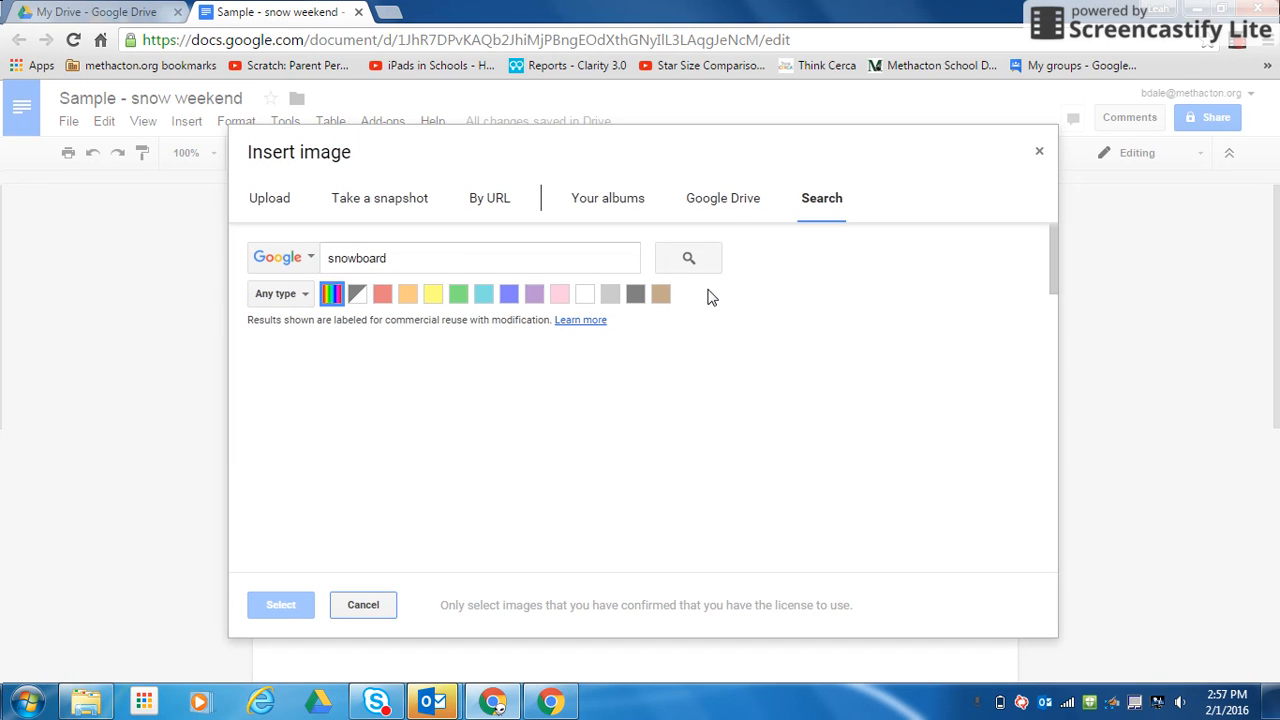
pyautogui.click(355, 441)
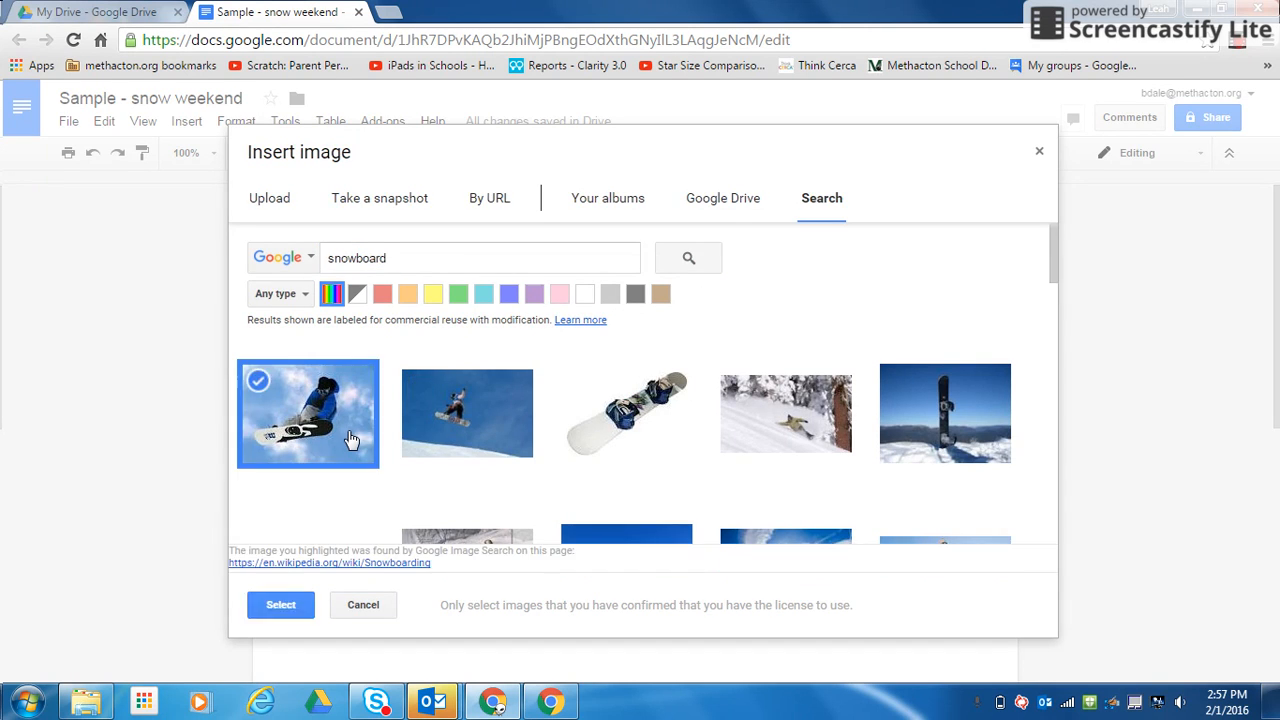
pyautogui.click(294, 609)
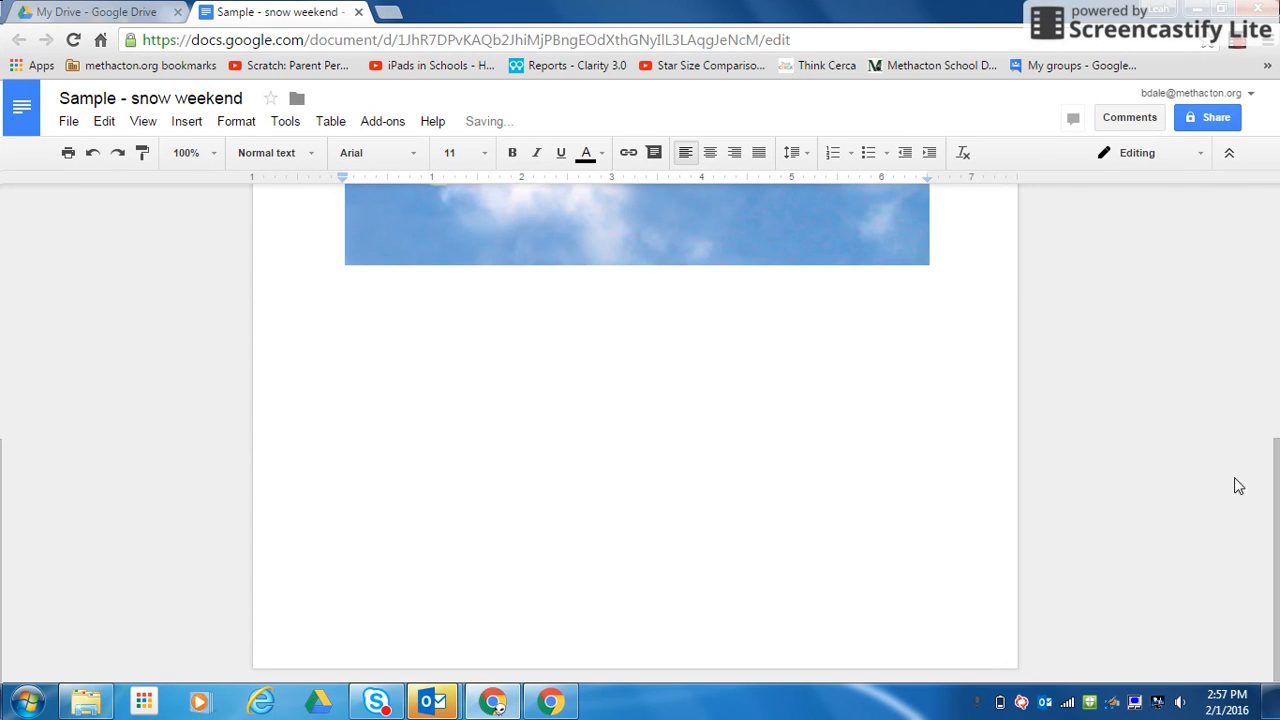
# - Shrink the snowboarder image proportionally to about 2.6 inches wide, keeping it at the left margin
pyautogui.moveTo(1270, 511); pyautogui.dragTo(1249, 309)
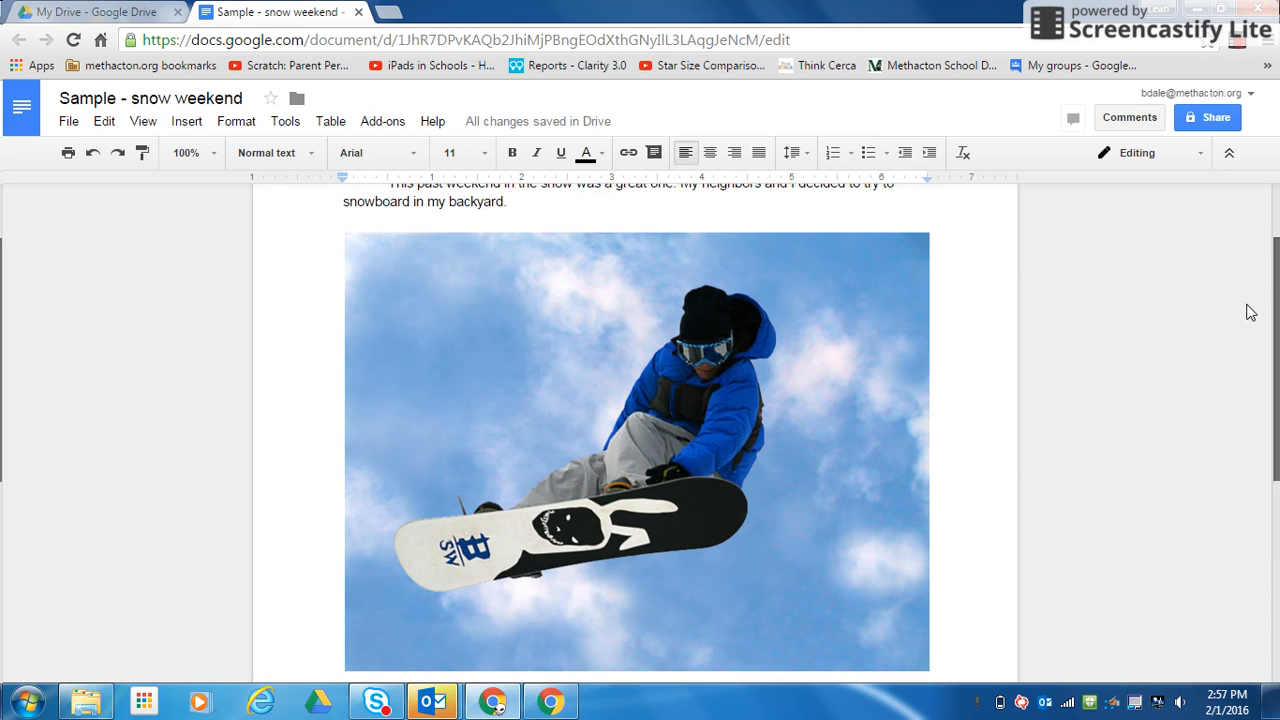
pyautogui.click(811, 317)
pyautogui.moveTo(930, 232); pyautogui.dragTo(503, 507)
pyautogui.click(543, 451)
# - Set the snowboarder image to wrap text and move it to the right side of the page, just below the paragraph
pyautogui.click(457, 304)
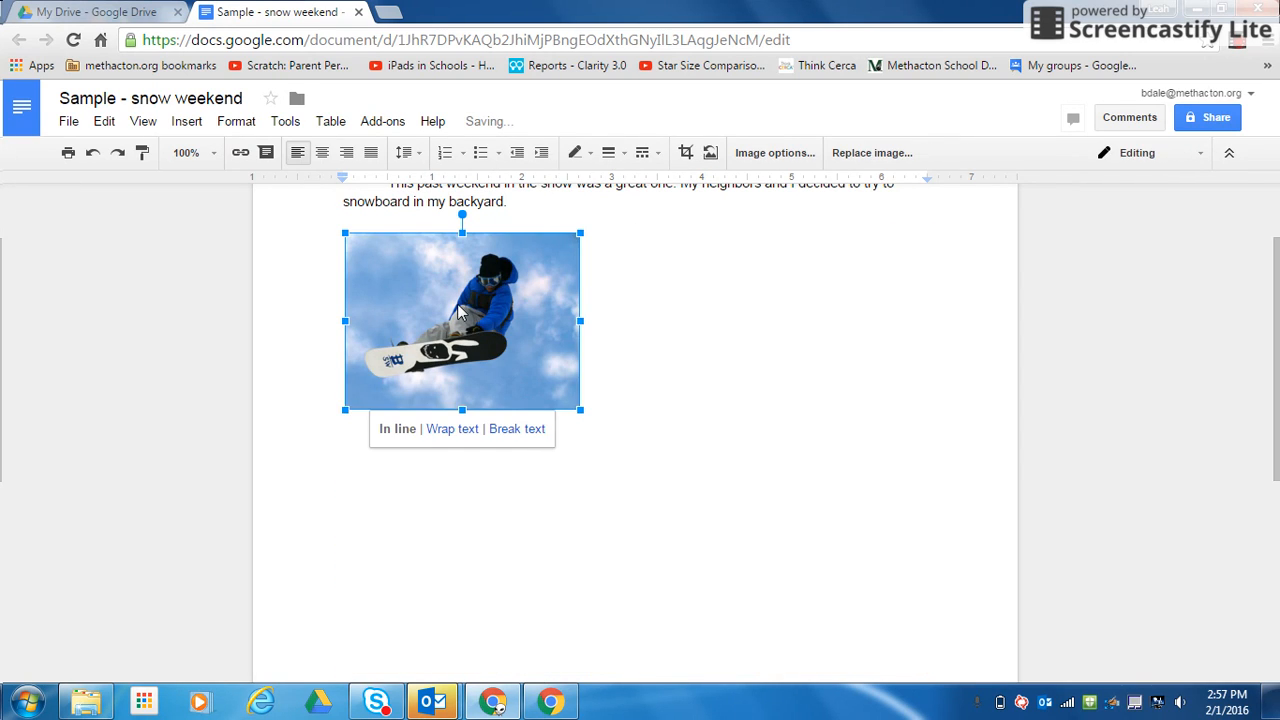
pyautogui.click(452, 428)
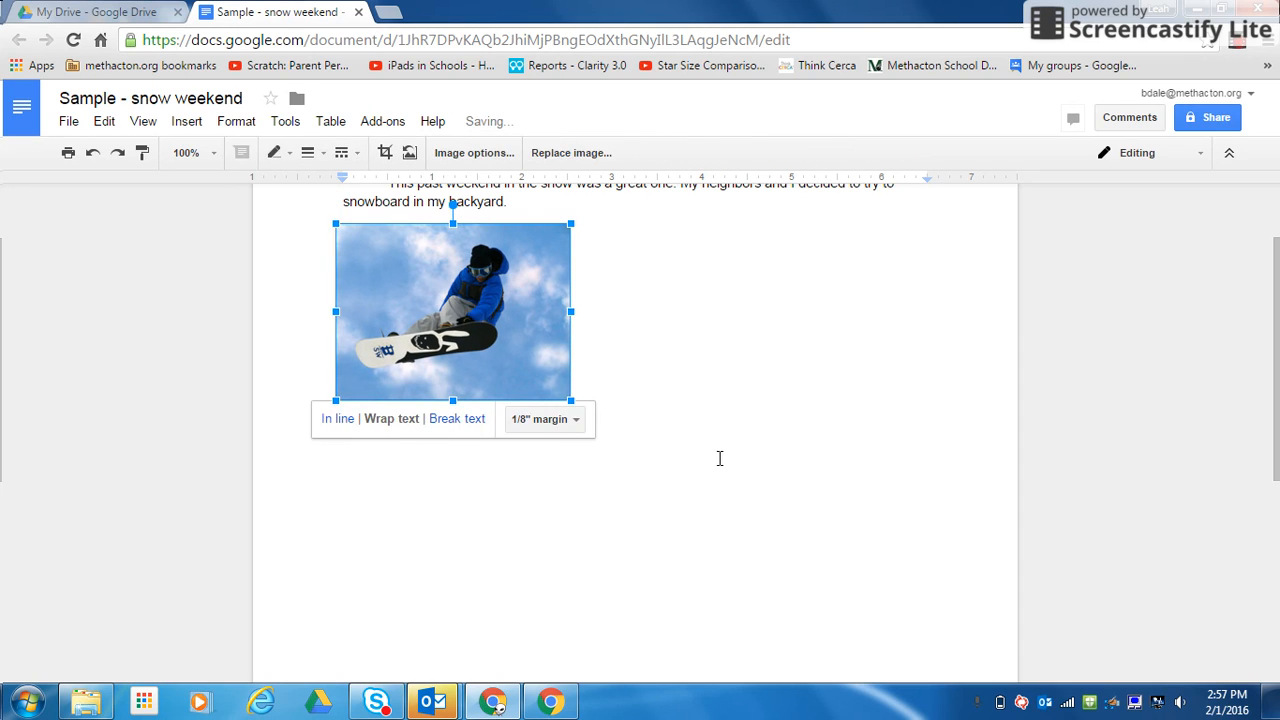
pyautogui.click(571, 368)
pyautogui.moveTo(523, 343); pyautogui.dragTo(932, 333)
pyautogui.click(892, 465)
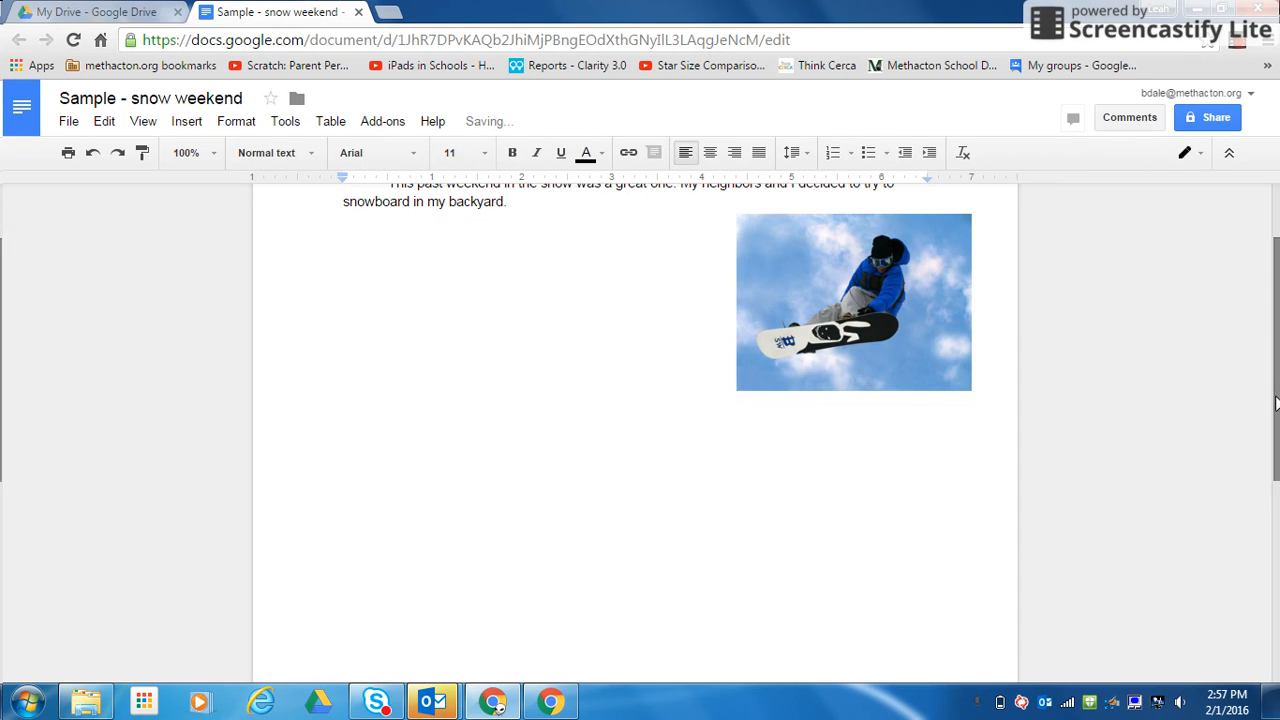
pyautogui.scroll(2, 1278, 290)
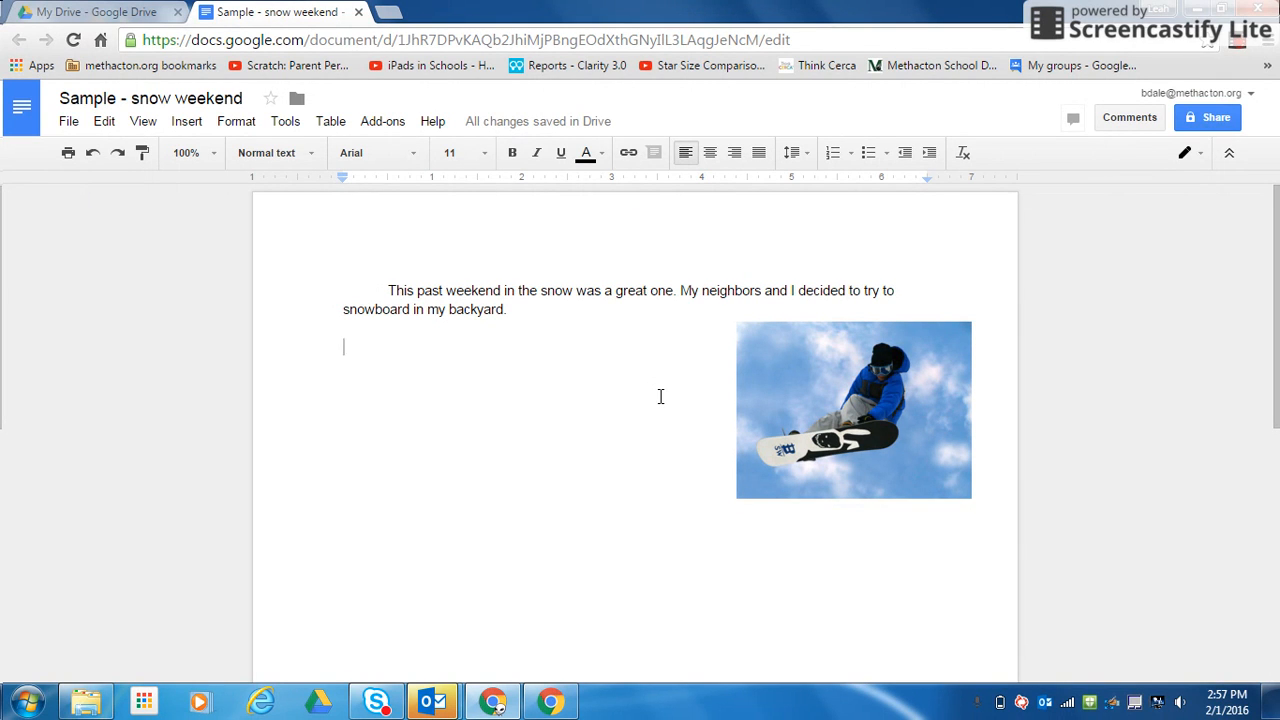
# - Open the revision history, view the 2:55 PM revision, then show more detailed revisions and view the 2:56 PM one
pyautogui.click(68, 124)
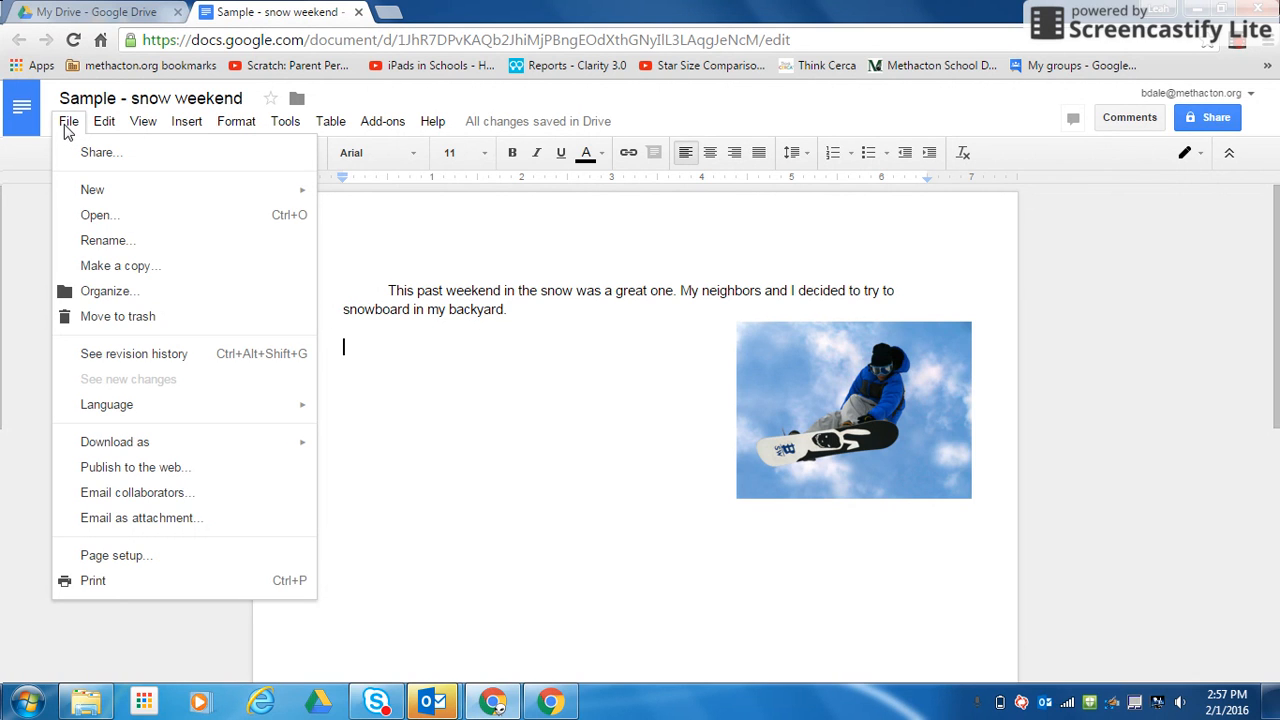
pyautogui.click(120, 358)
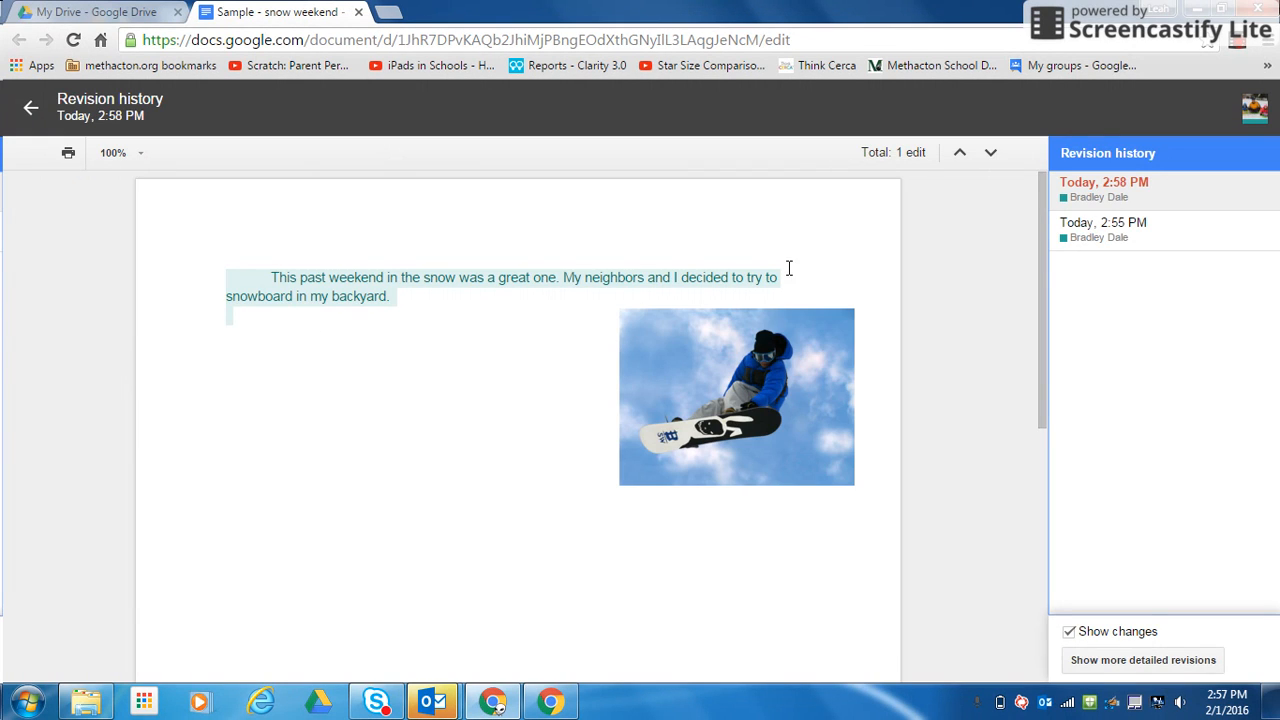
pyautogui.click(1138, 228)
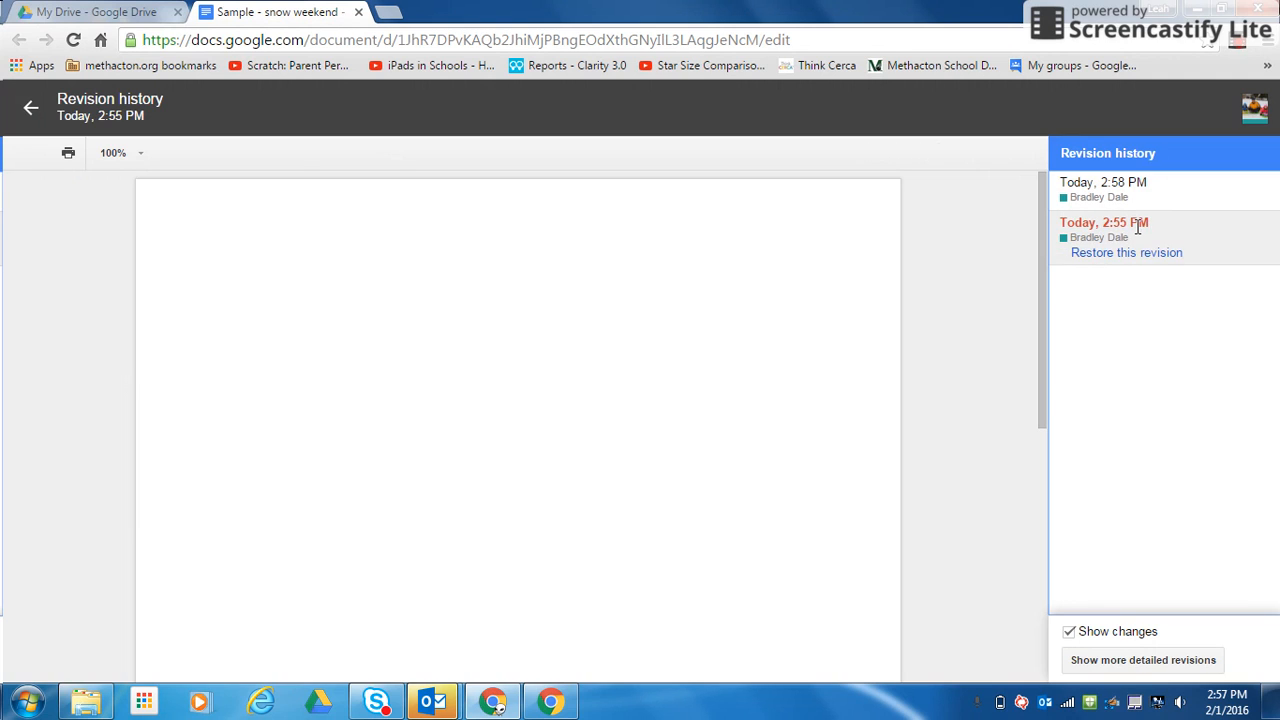
pyautogui.click(1141, 661)
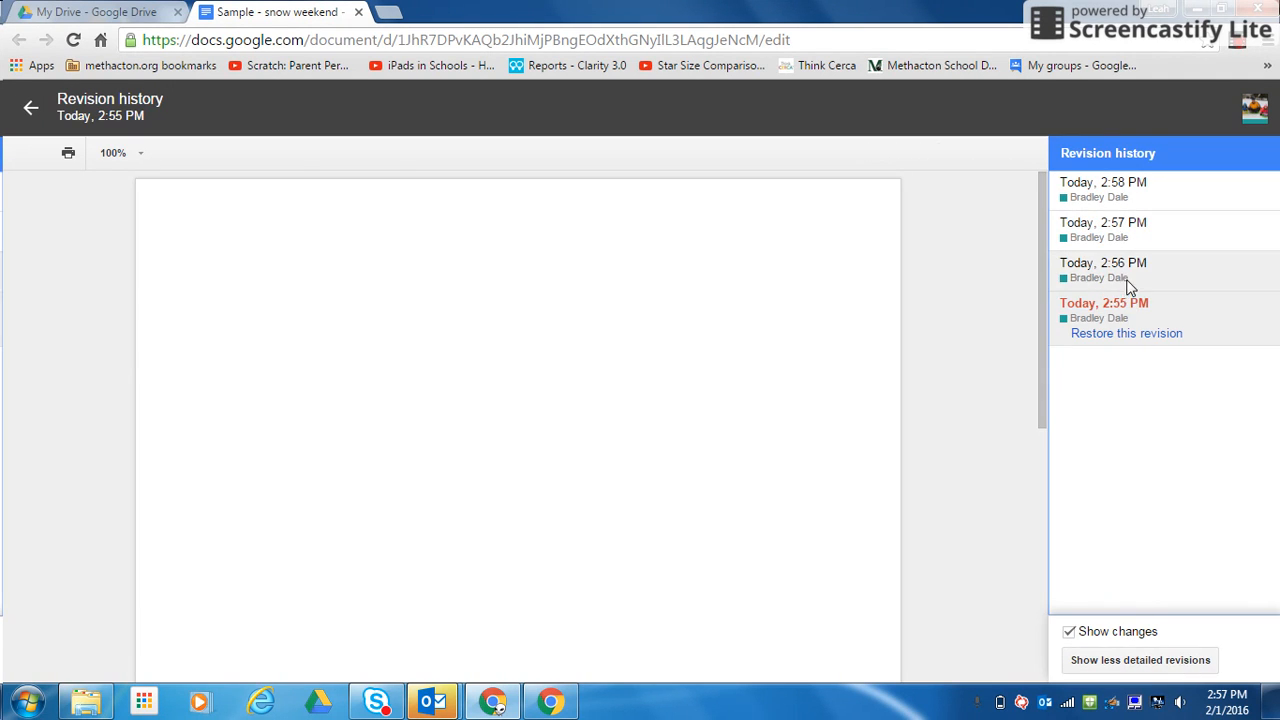
pyautogui.click(1127, 285)
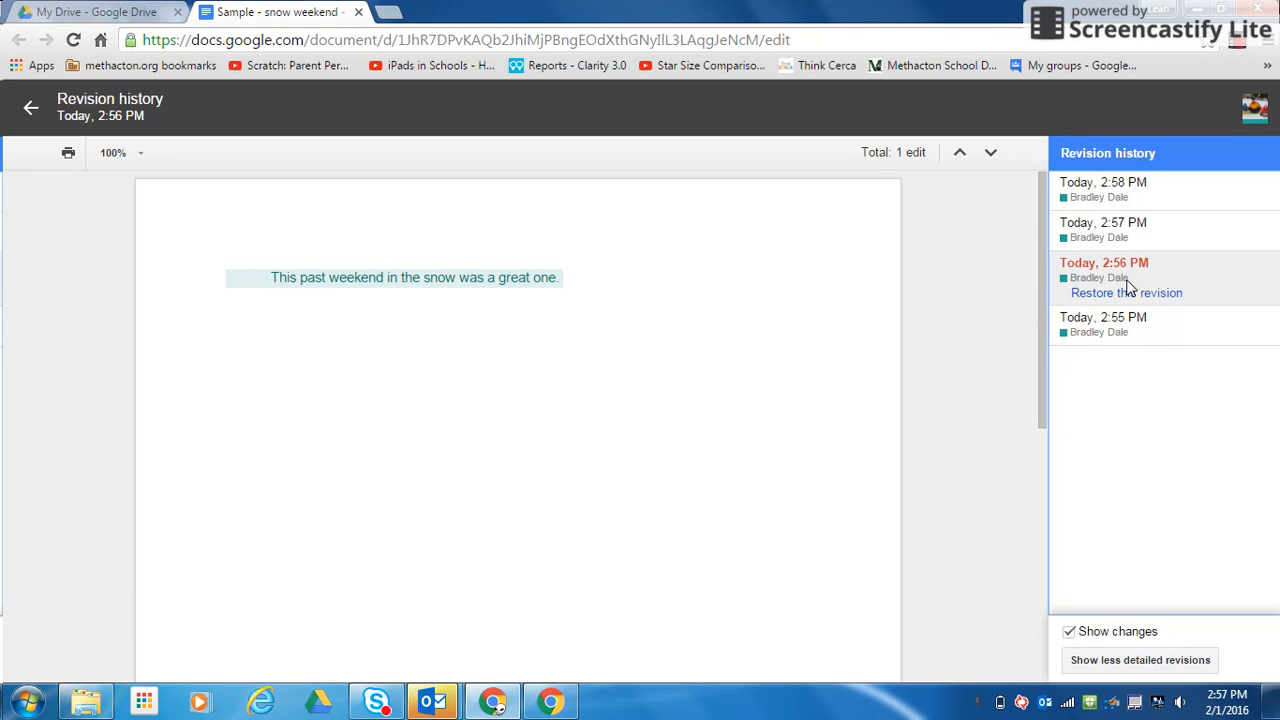
# - View the 2:57 PM and 2:58 PM revisions, then restore the document to the 2:56 PM revision
pyautogui.click(1131, 243)
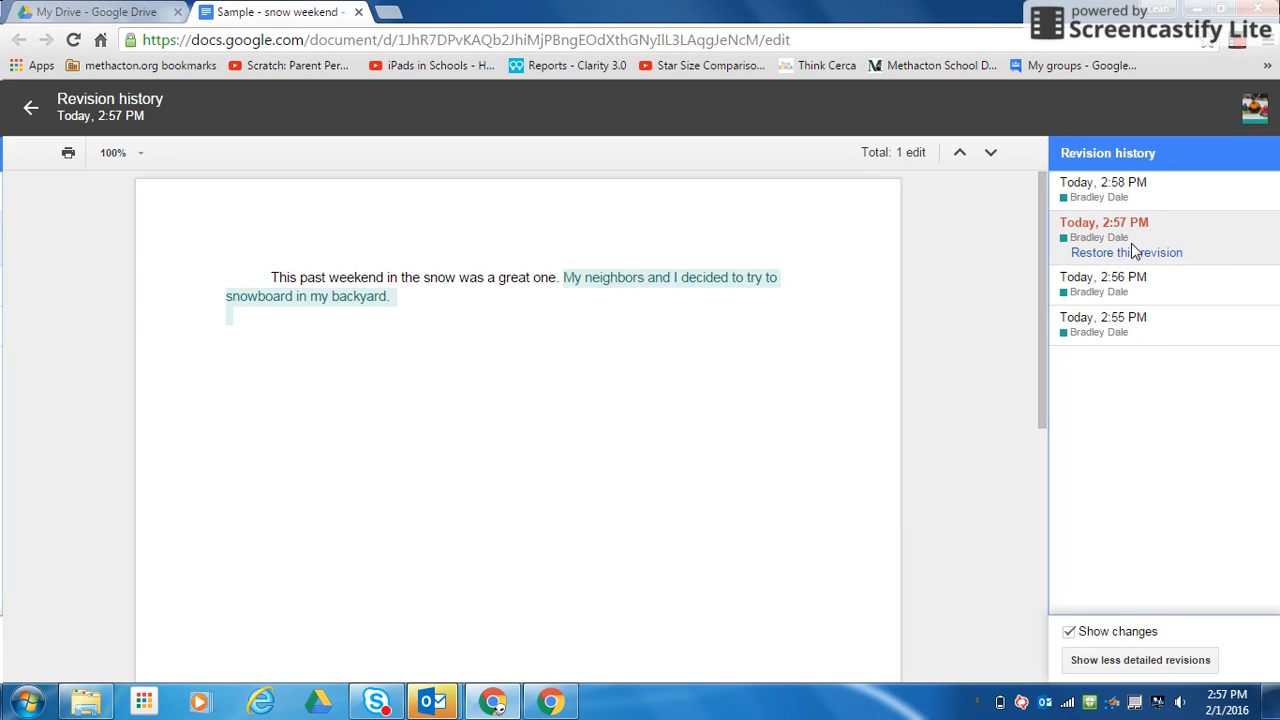
pyautogui.click(1143, 205)
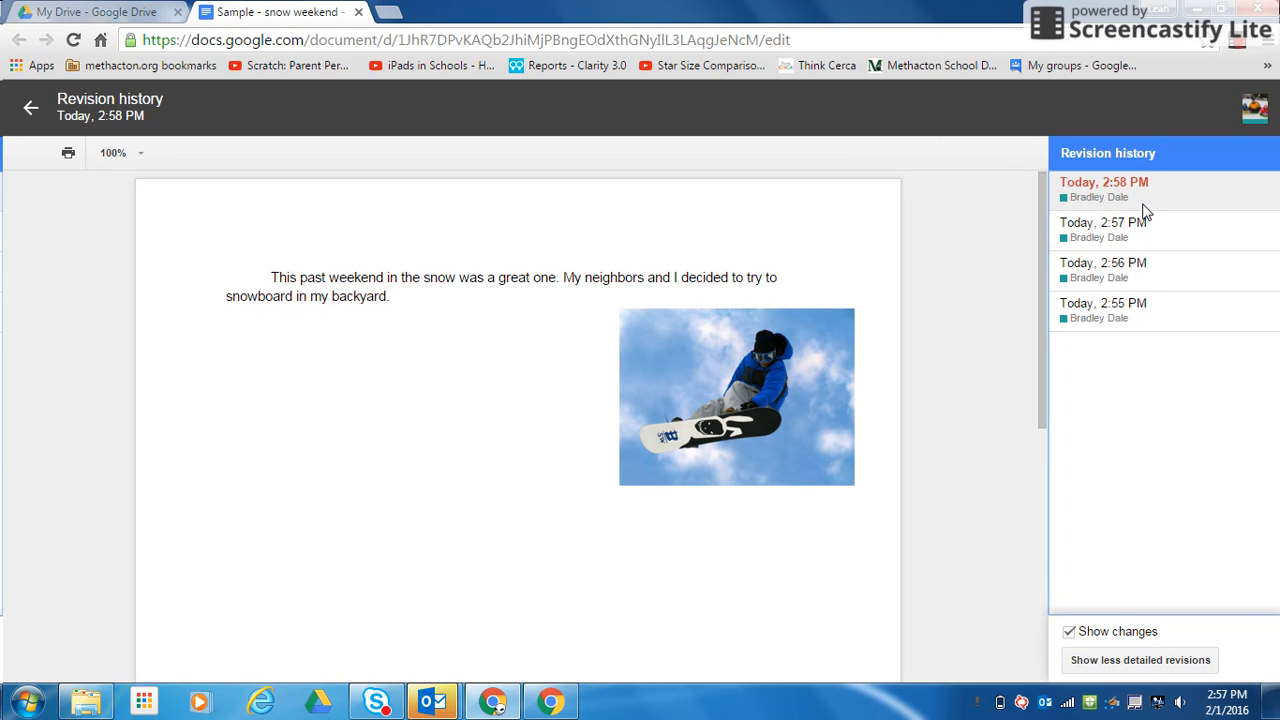
pyautogui.click(1128, 285)
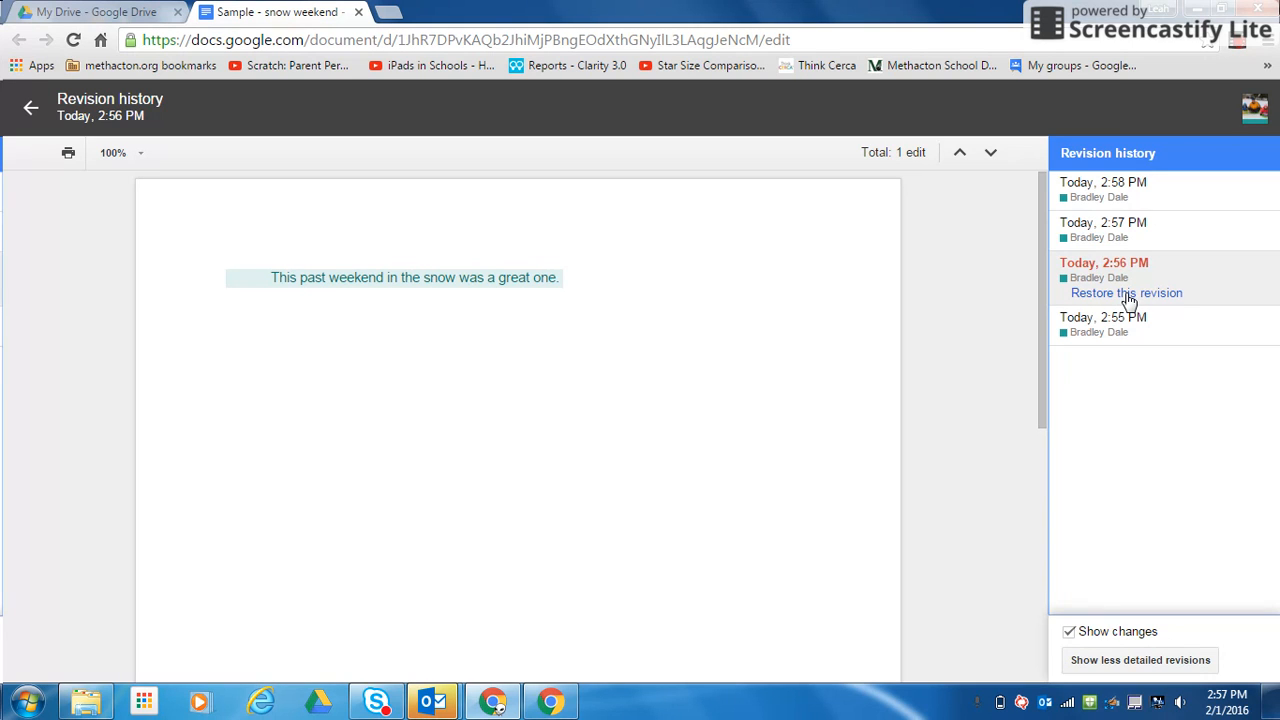
pyautogui.click(1127, 295)
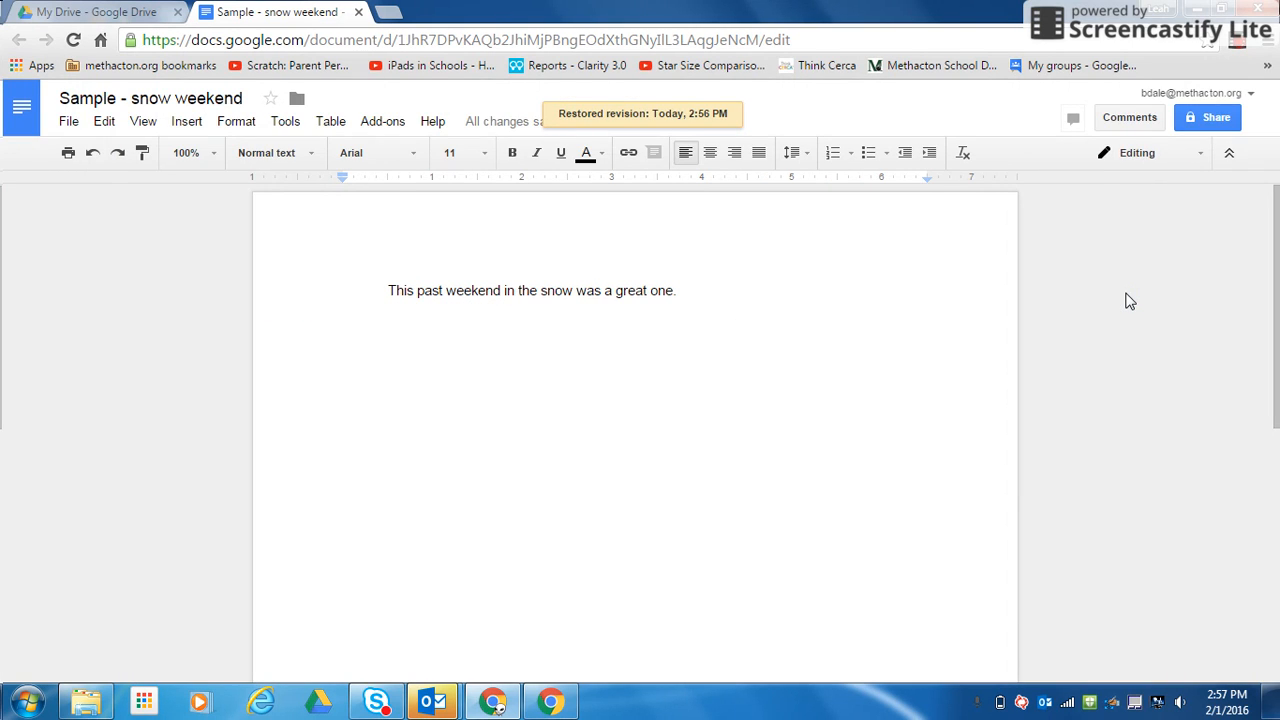
# - Reopen the revision history and restore the earlier of the two 2:58 PM revisions, the one with the snowboarder image
pyautogui.click(68, 121)
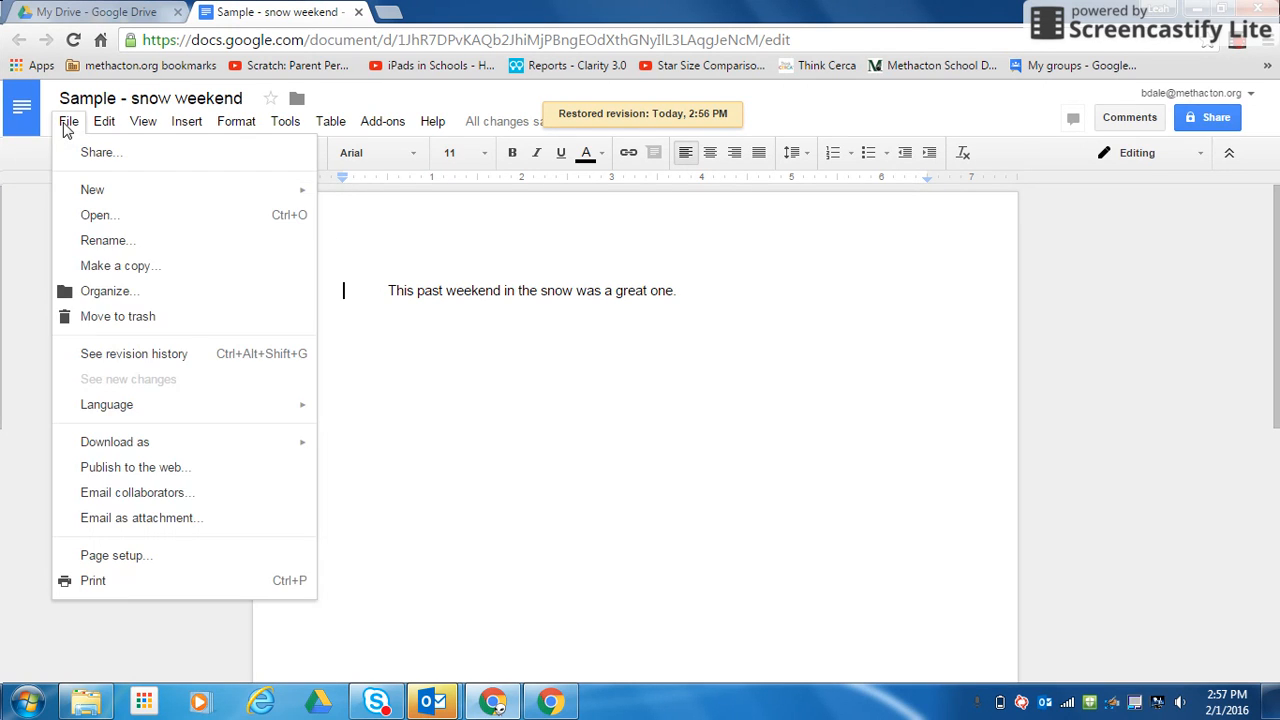
pyautogui.click(108, 354)
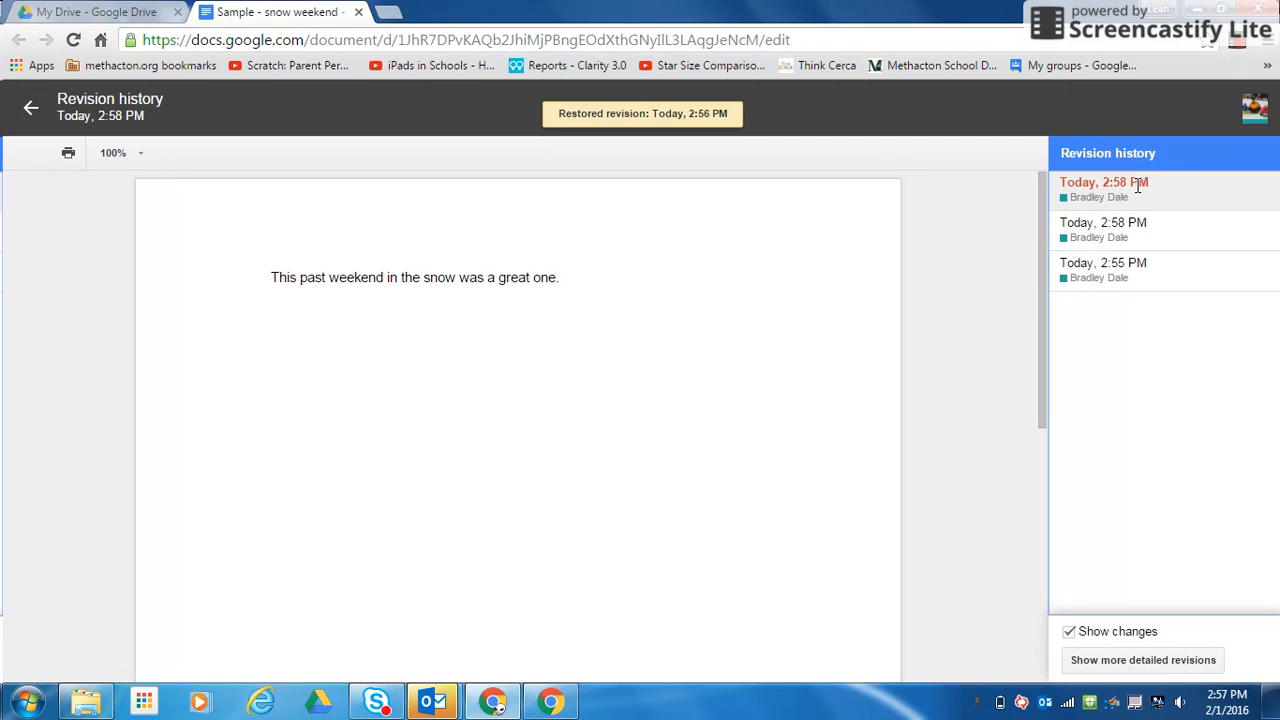
pyautogui.click(1135, 660)
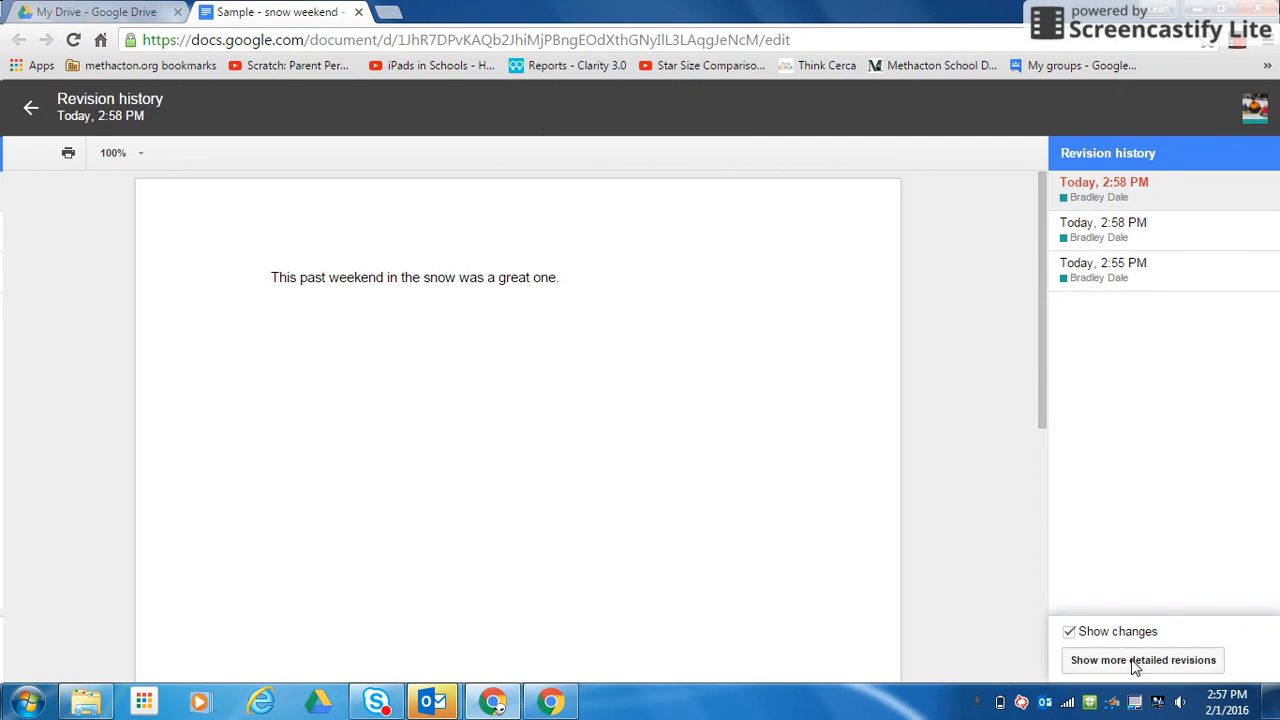
pyautogui.click(1120, 219)
pyautogui.click(1126, 254)
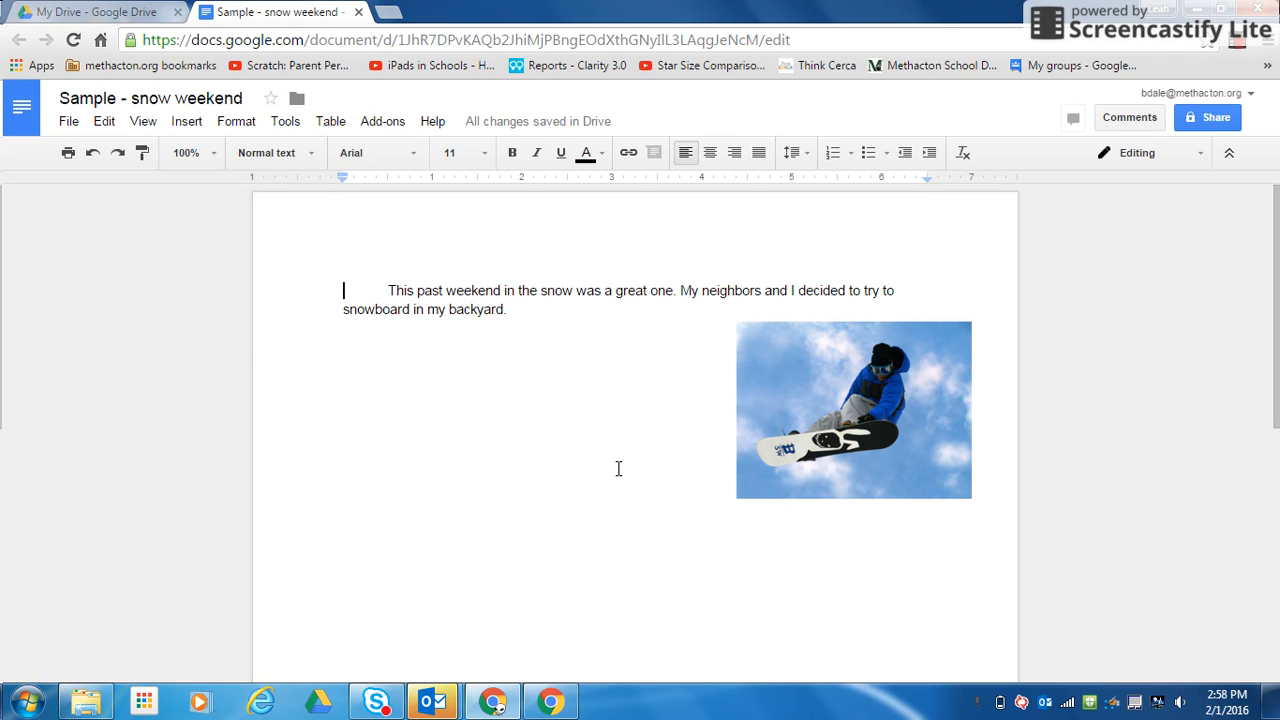
# - Move the snowboarder image to the left margin, just below the paragraph, and deselect it
pyautogui.moveTo(822, 444); pyautogui.dragTo(444, 462)
pyautogui.click(736, 479)
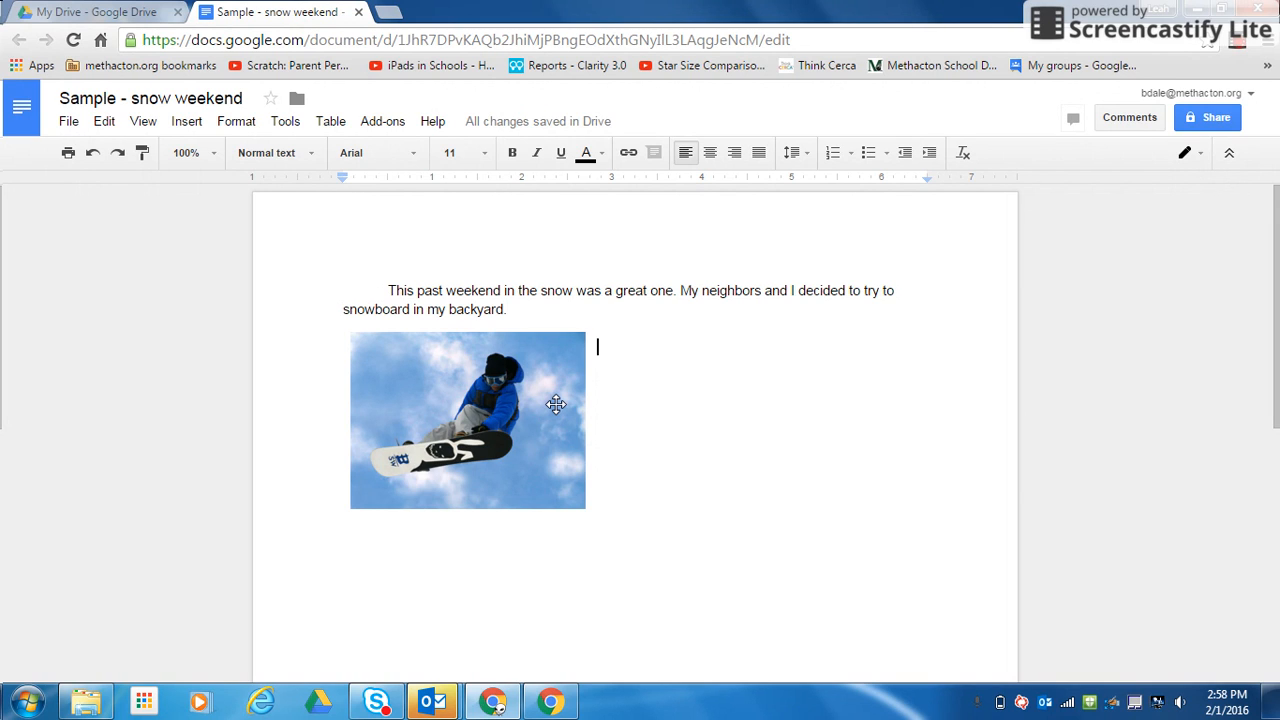
pyautogui.click(68, 122)
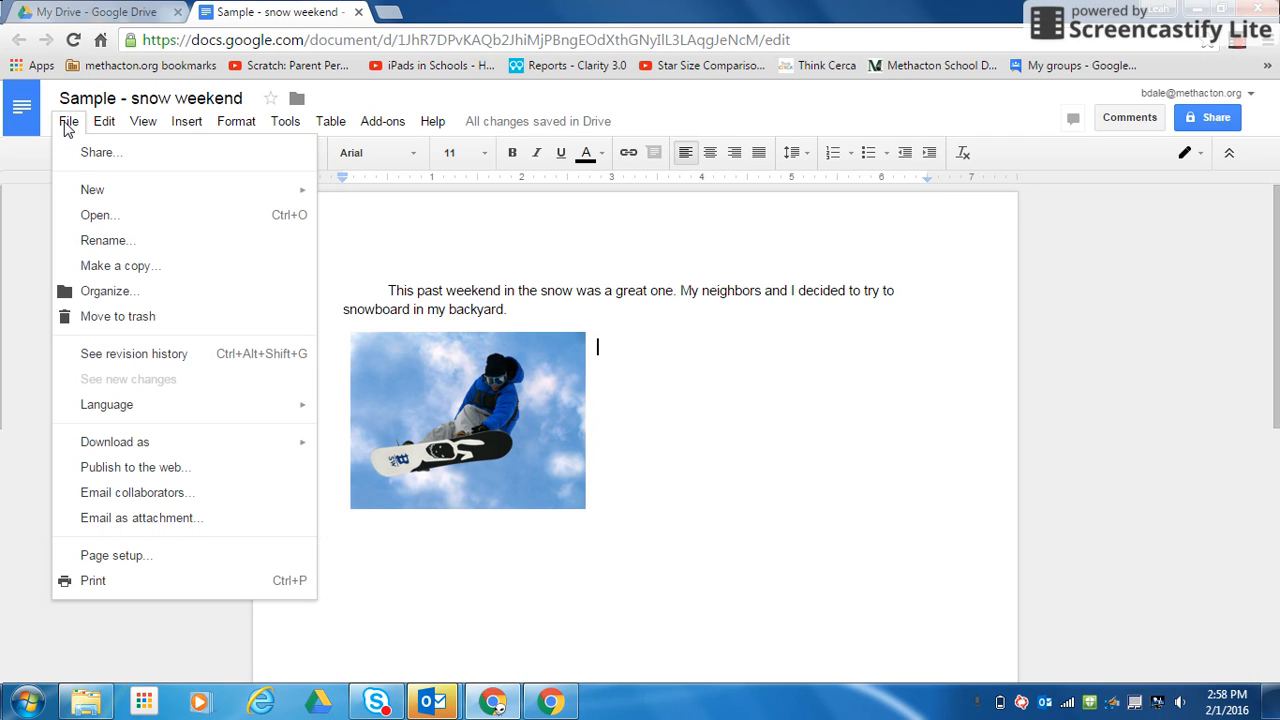
pyautogui.click(702, 471)
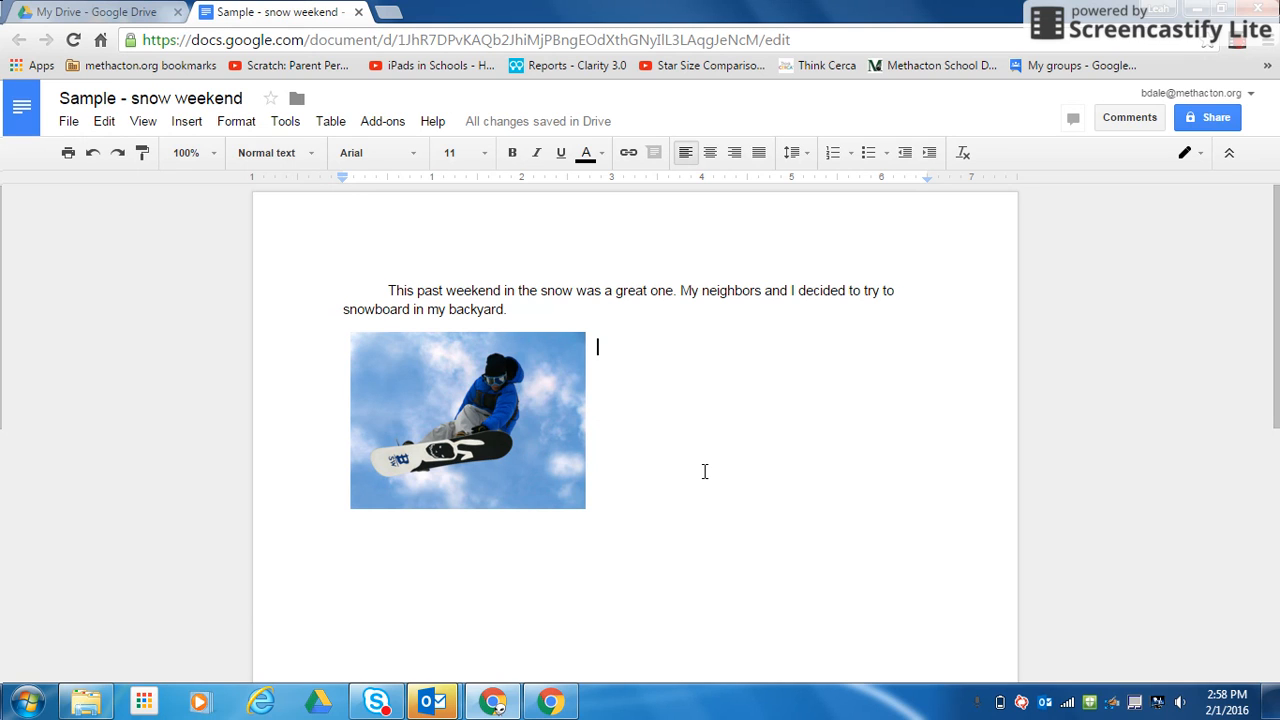
# - Open the document's sharing settings and add four colleagues from the suggested contacts as recipients
pyautogui.click(1197, 121)
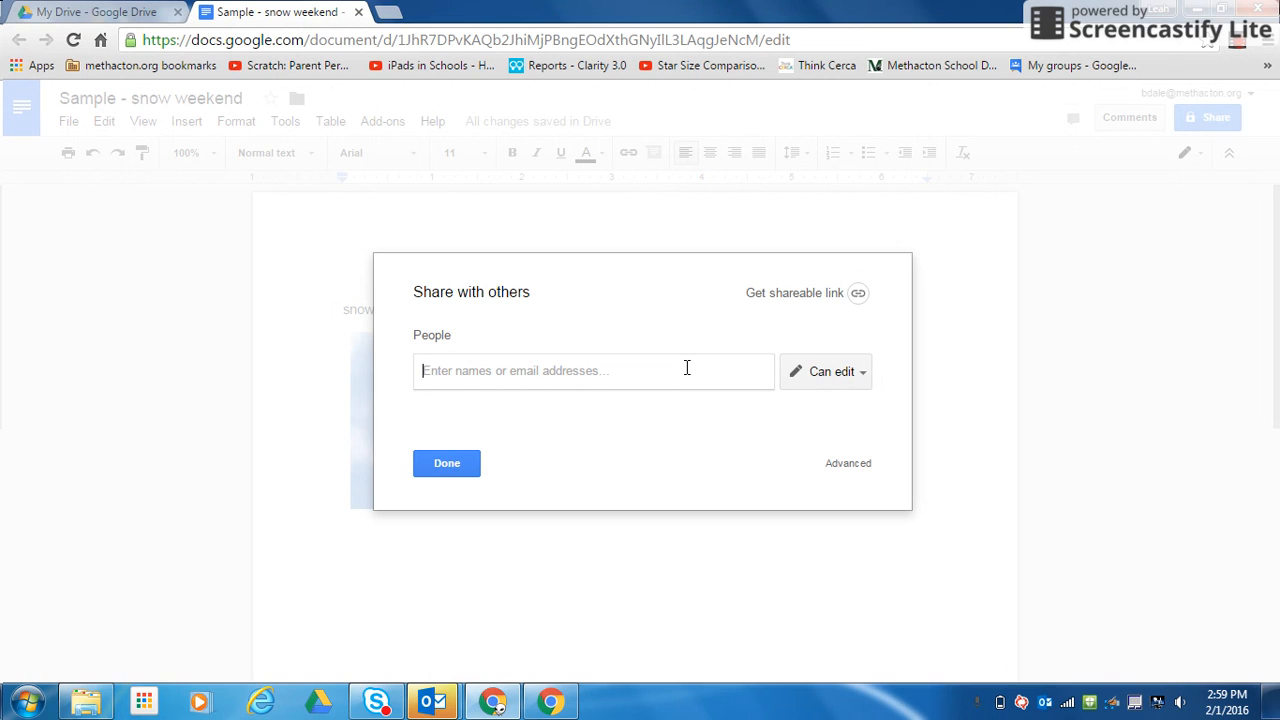
pyautogui.write('pash')
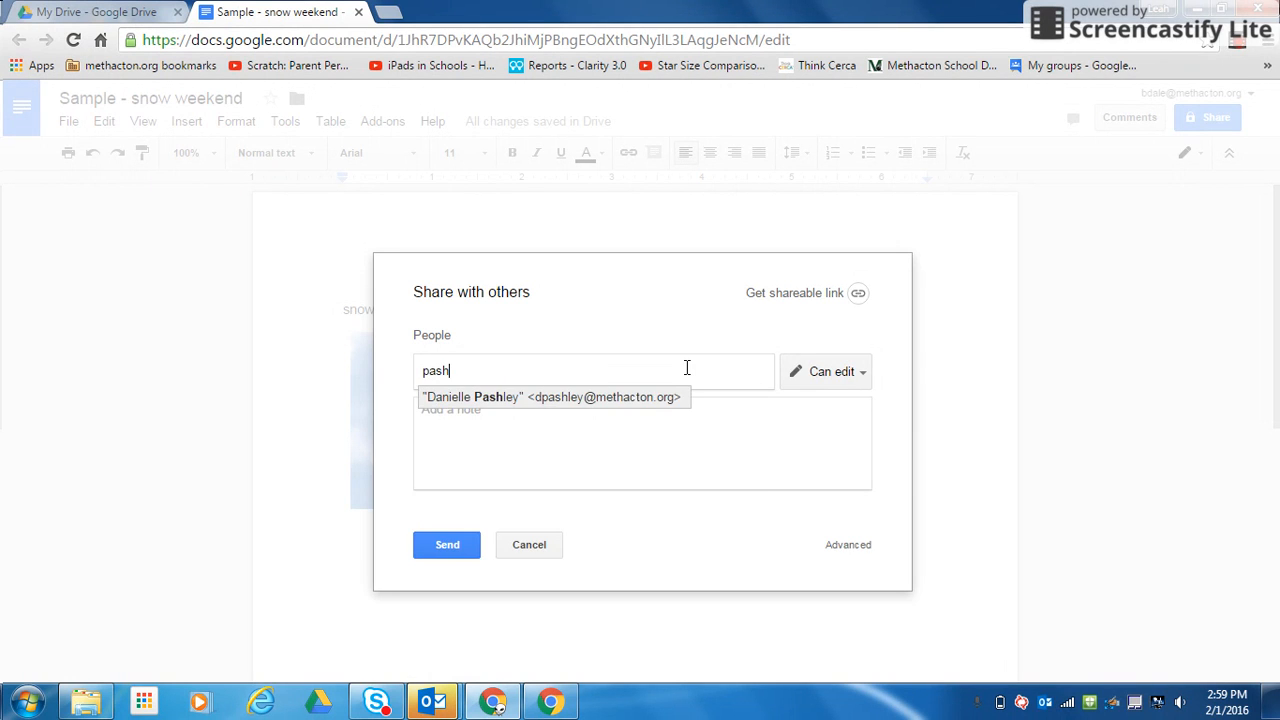
pyautogui.click(601, 398)
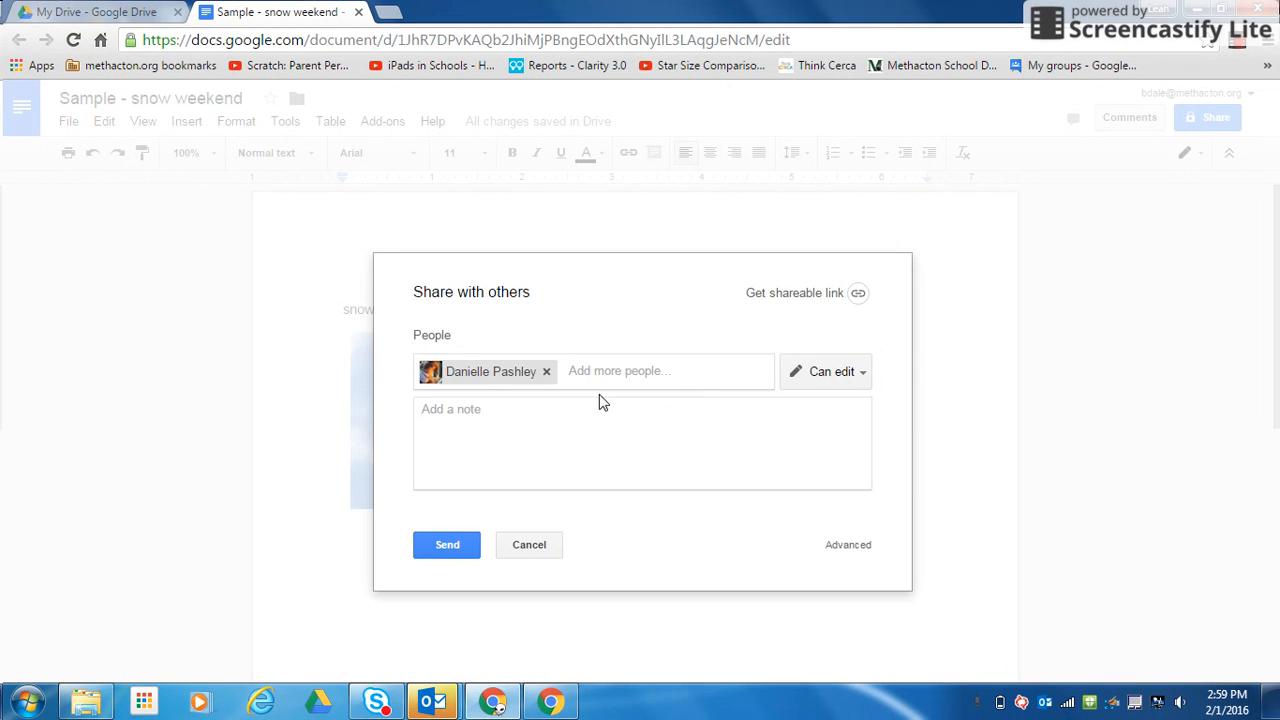
pyautogui.write('land')
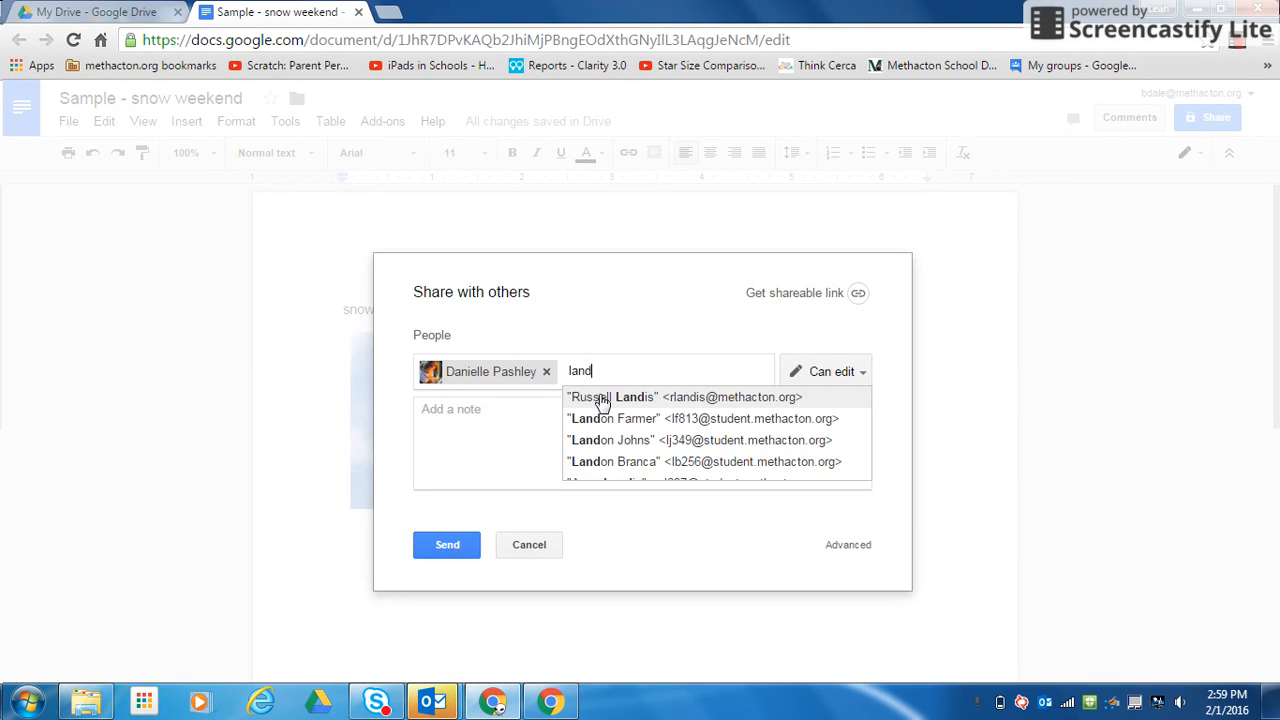
pyautogui.click(600, 398)
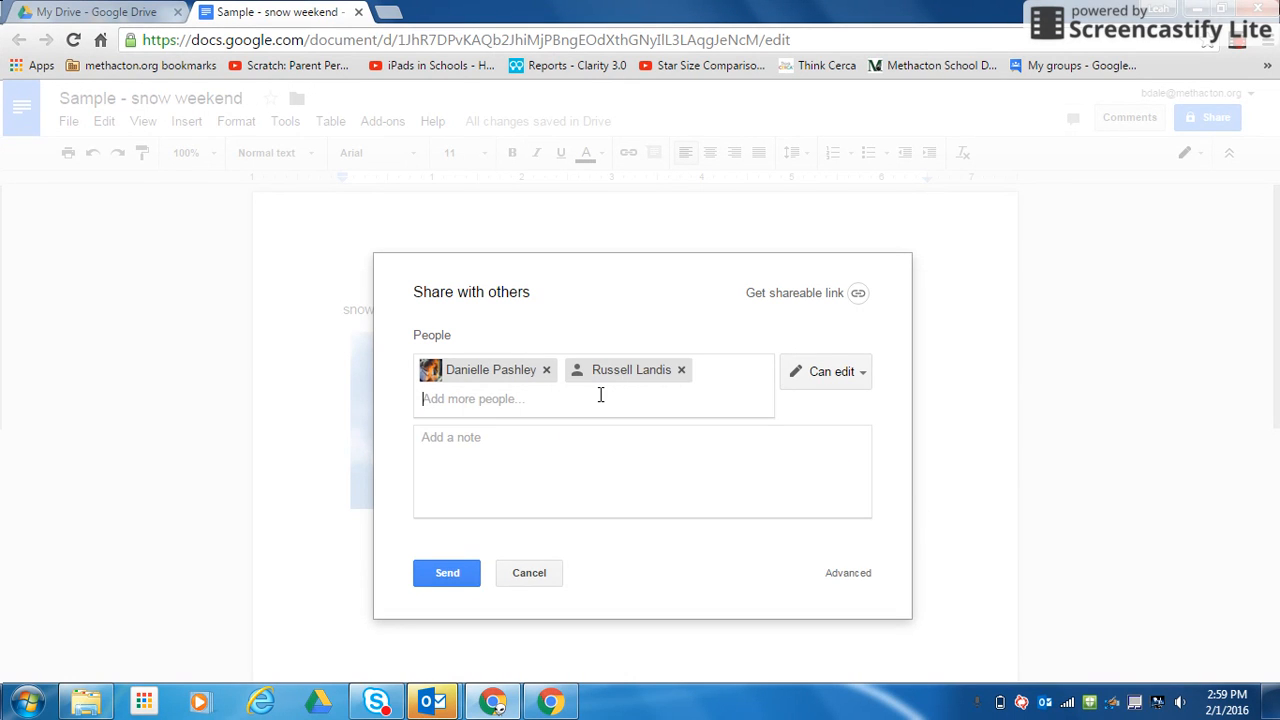
pyautogui.write('holme')
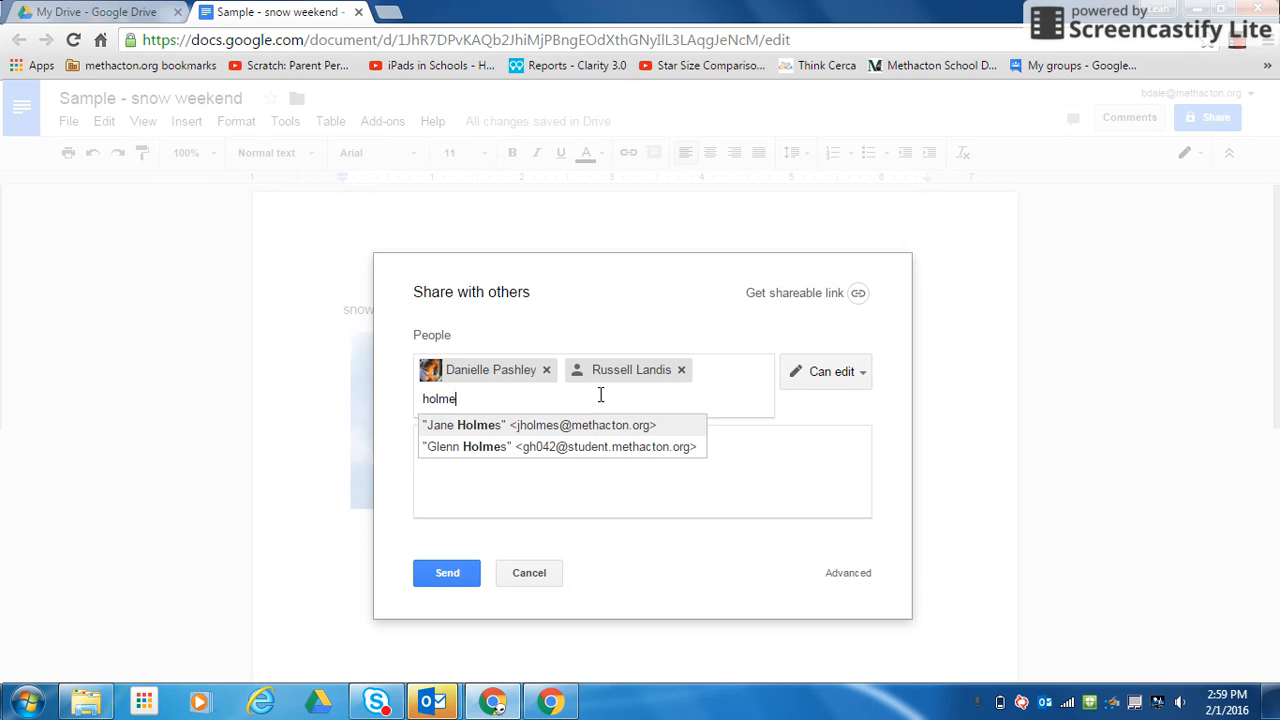
pyautogui.click(551, 425)
pyautogui.write('joer')
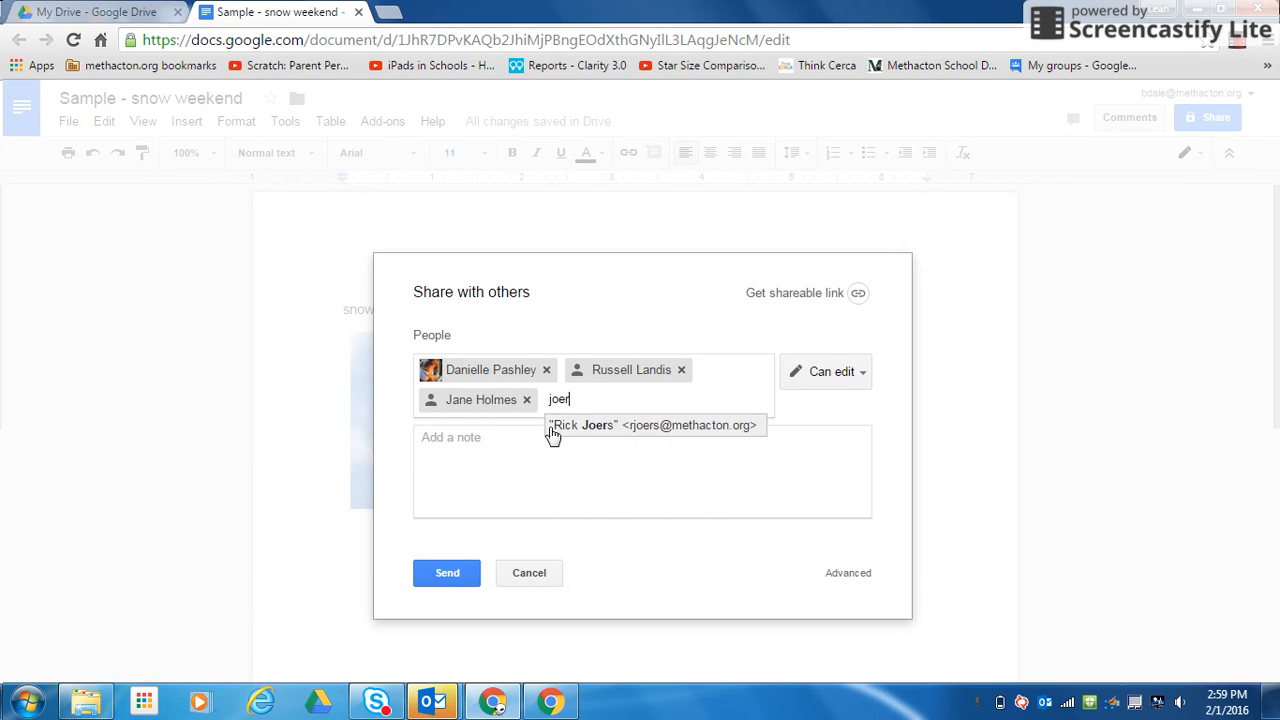
pyautogui.click(566, 428)
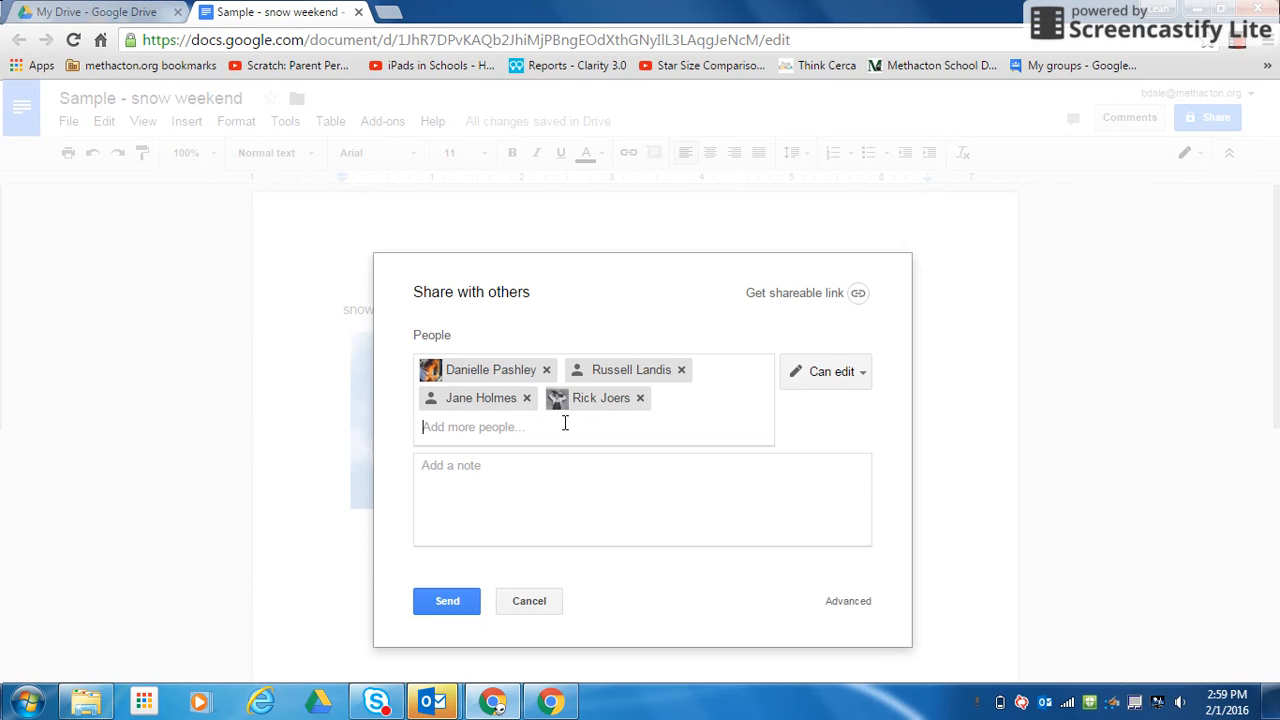
# - Add the note "Take a look at this." to the sharing invitation and look through the access level options
pyautogui.click(584, 491)
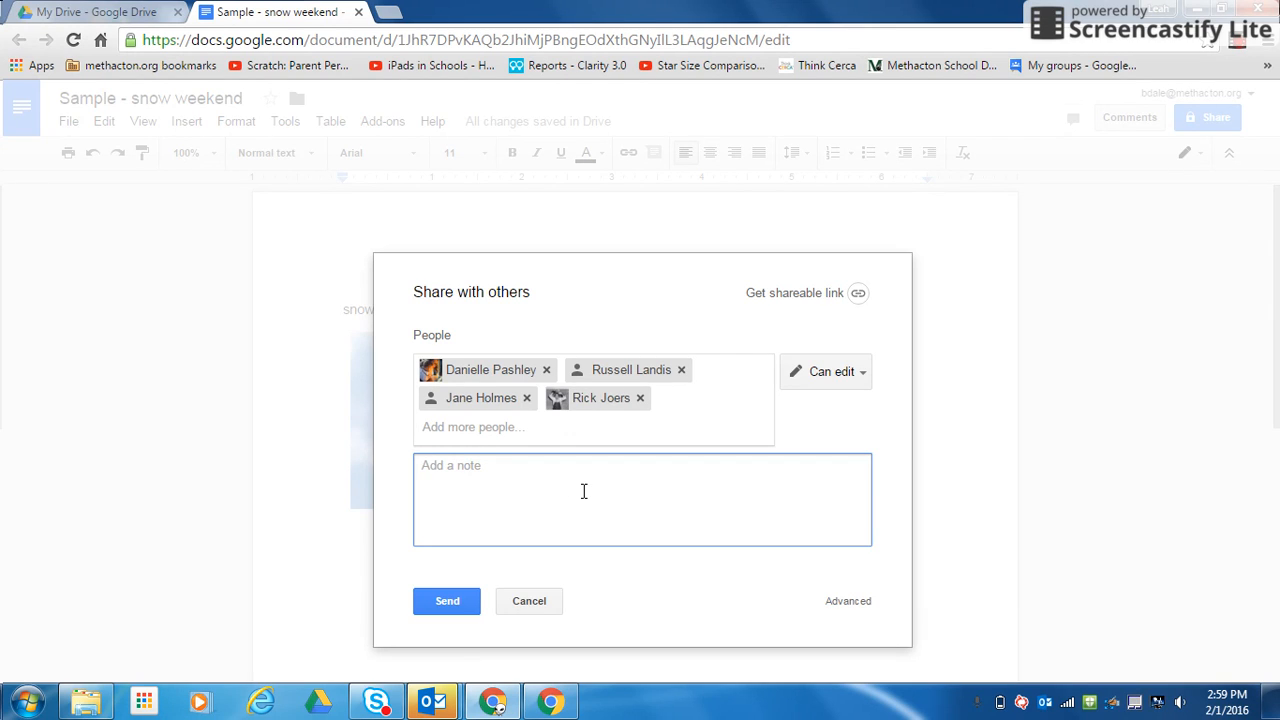
pyautogui.write('Take a look at this.')
pyautogui.click(858, 385)
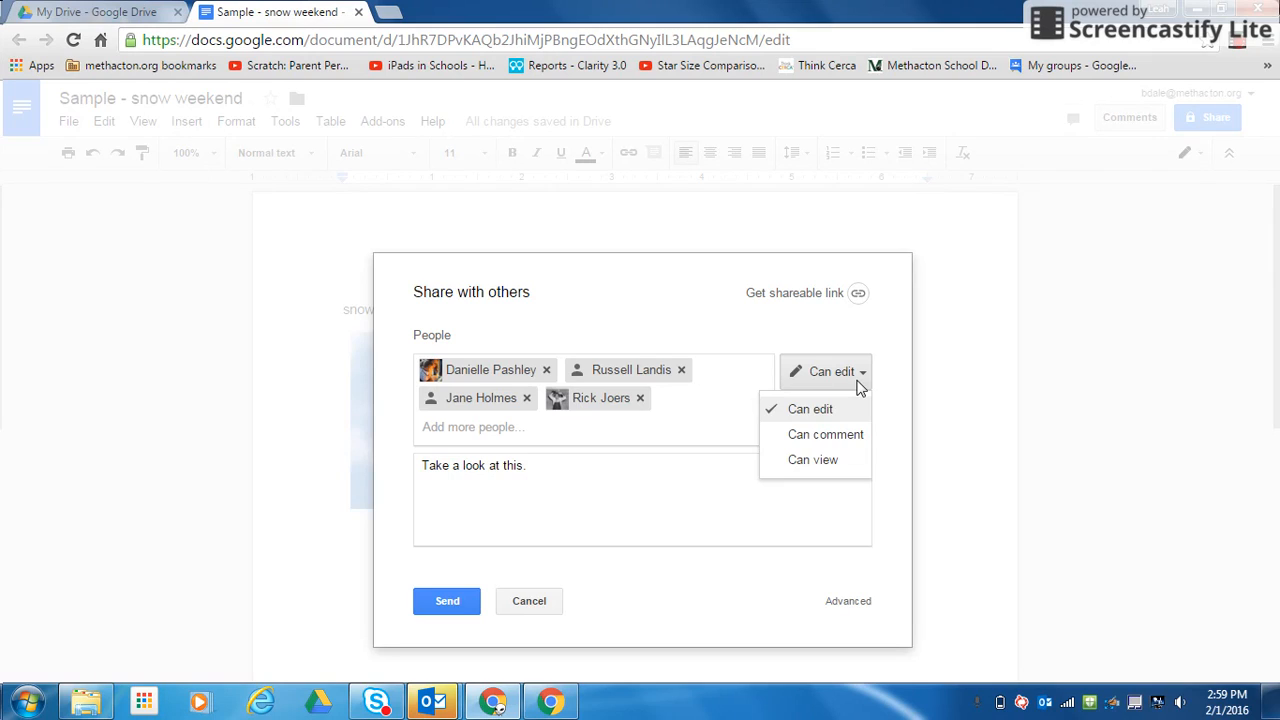
pyautogui.click(866, 375)
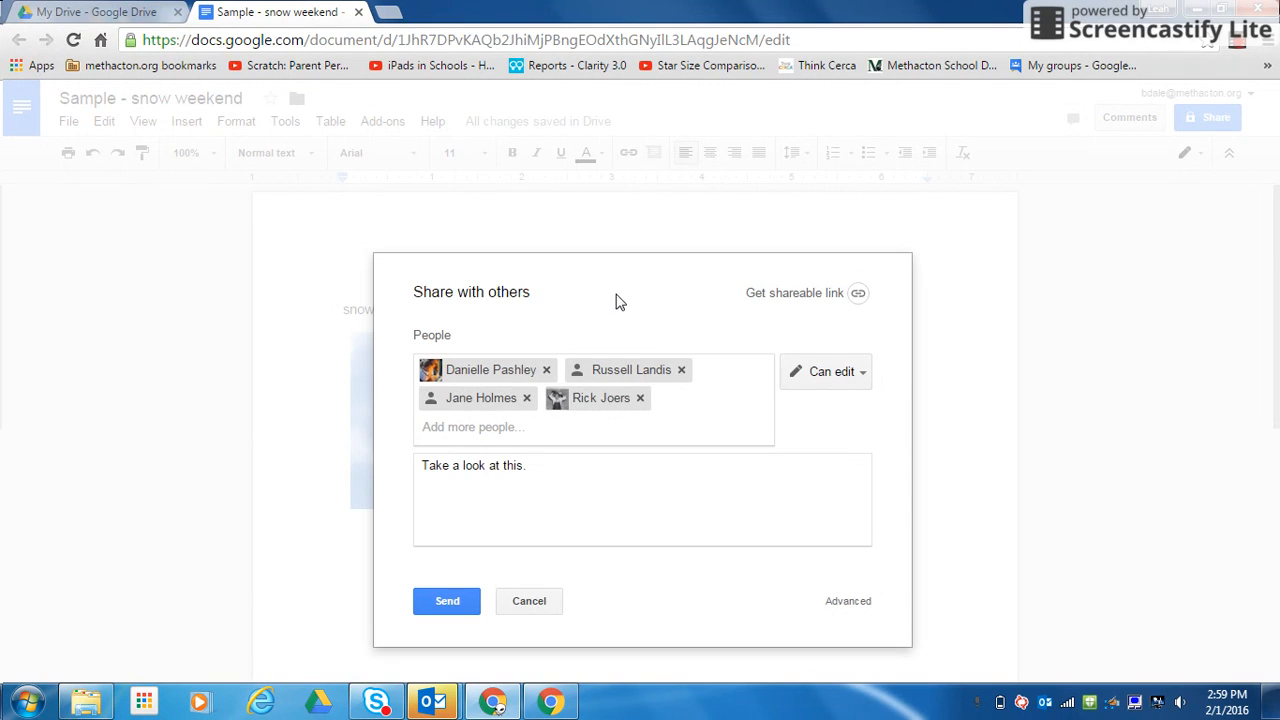
pyautogui.moveTo(660, 277); pyautogui.dragTo(730, 244)
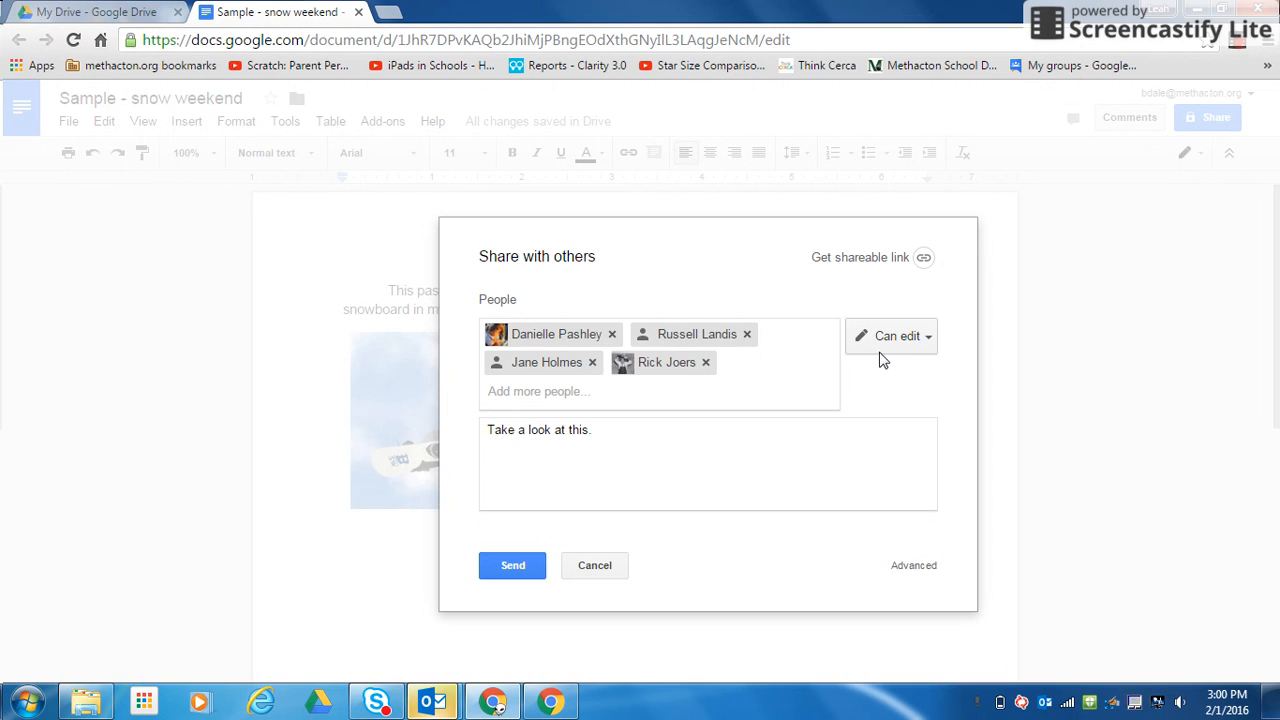
# - Switch the recipients' access to Can comment, to Can view and back to Can comment, and cancel the invitation
pyautogui.click(926, 345)
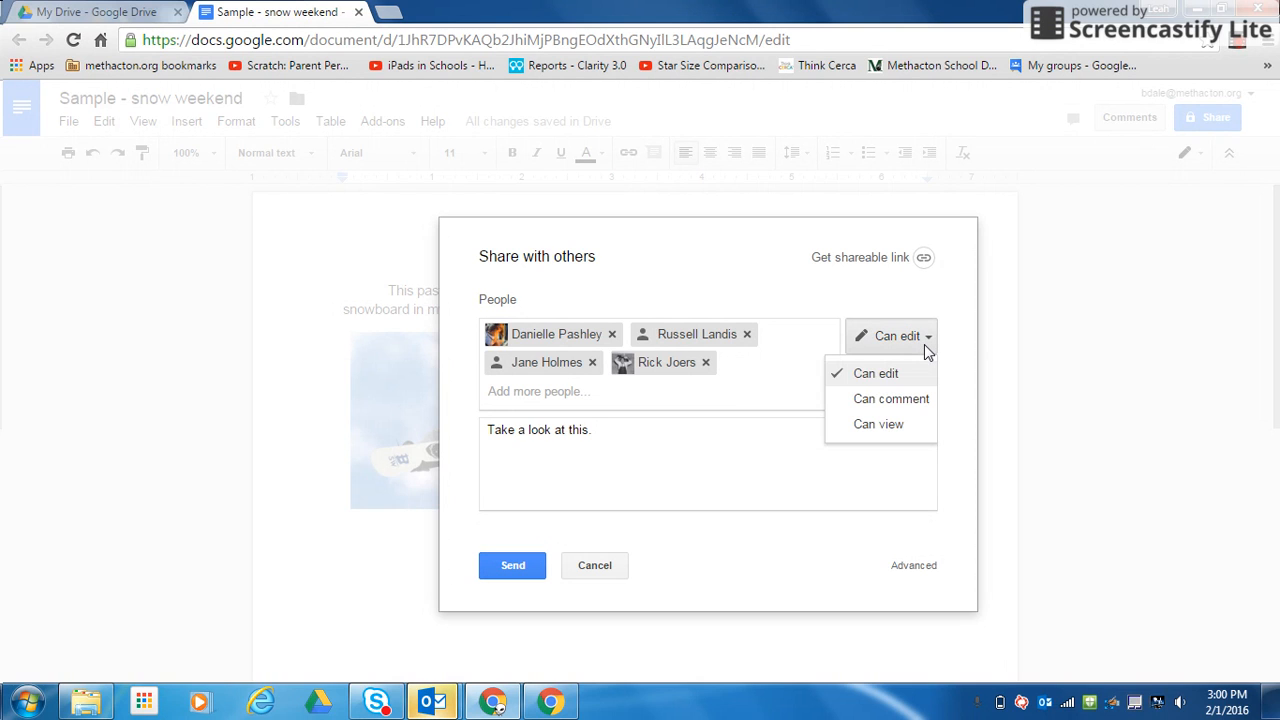
pyautogui.click(916, 400)
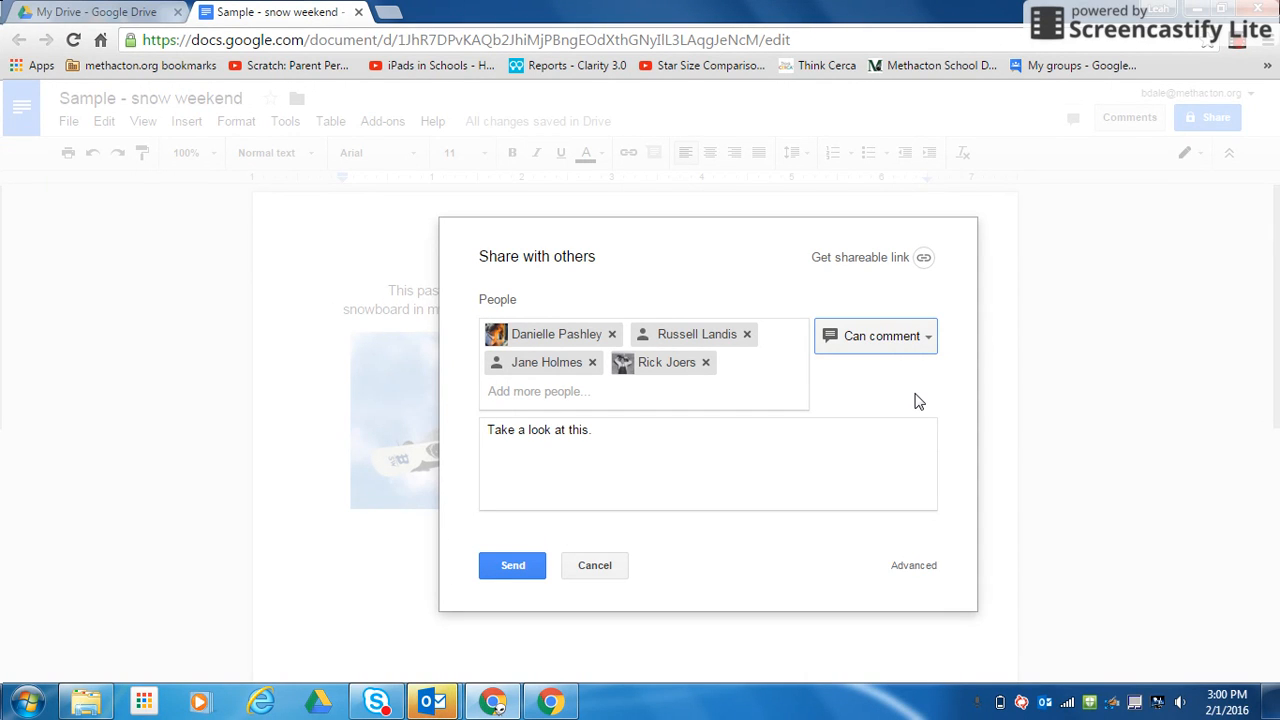
pyautogui.click(925, 344)
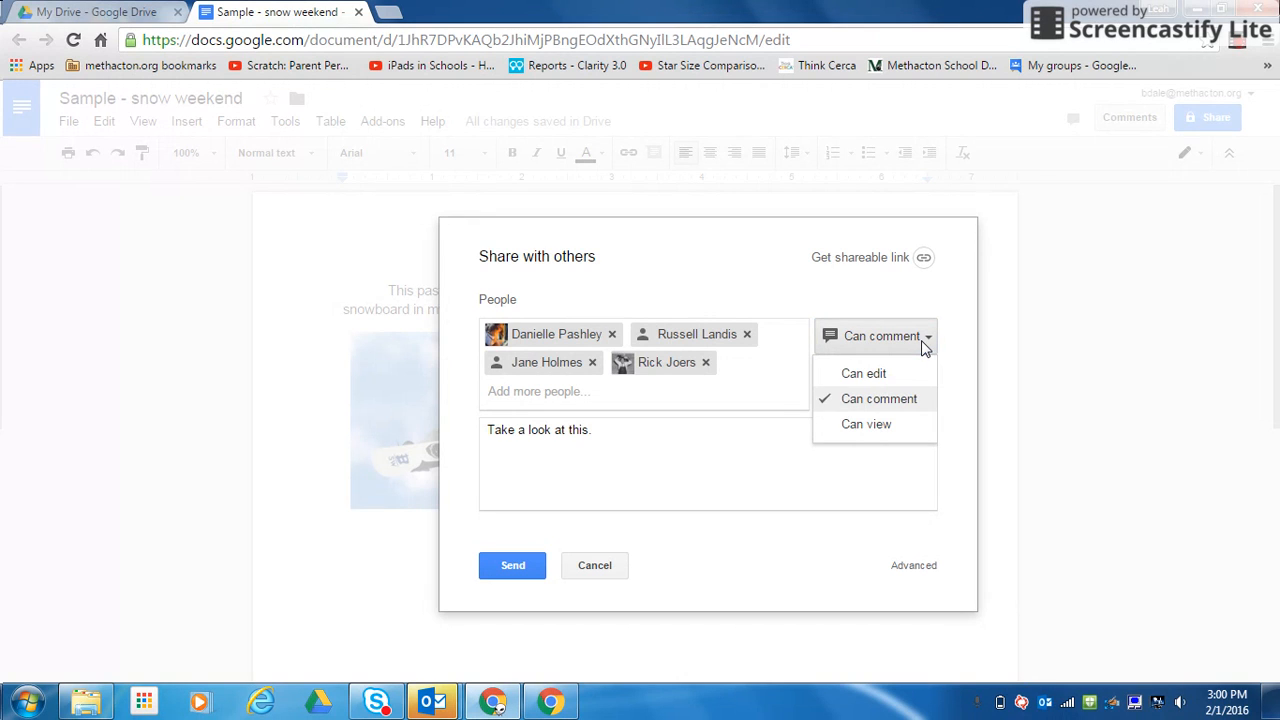
pyautogui.click(893, 428)
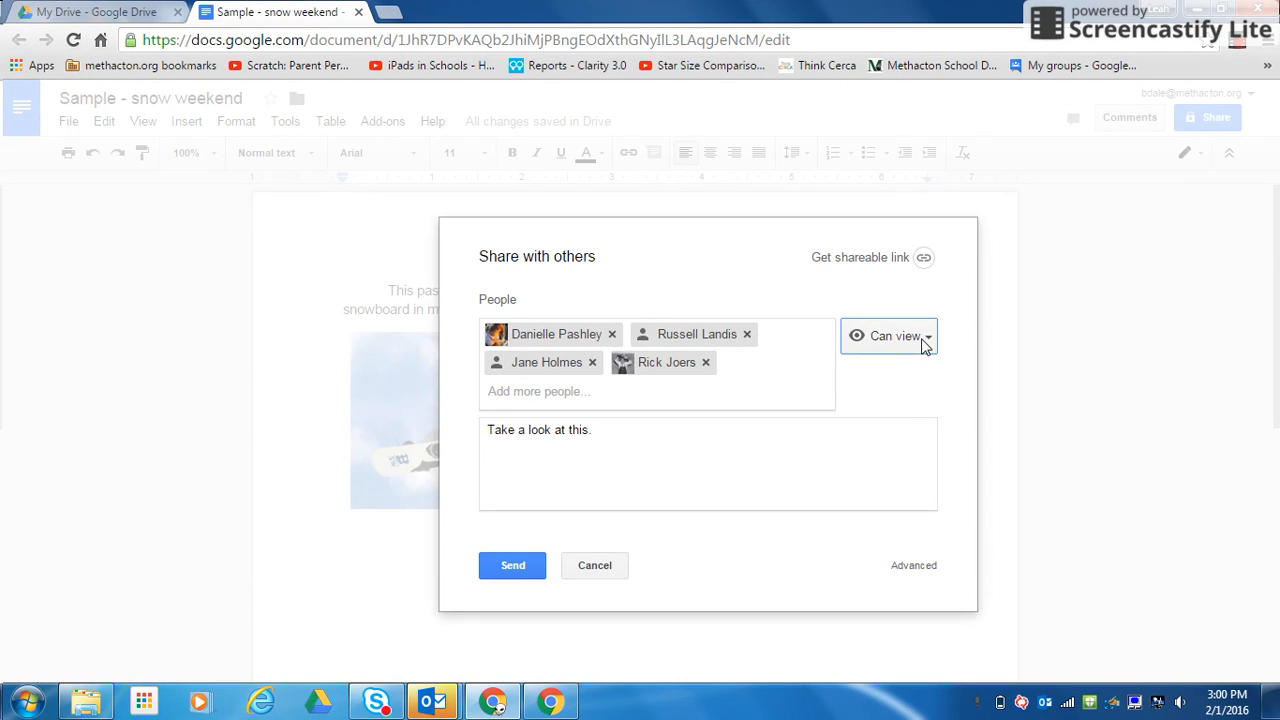
pyautogui.click(922, 342)
pyautogui.click(903, 399)
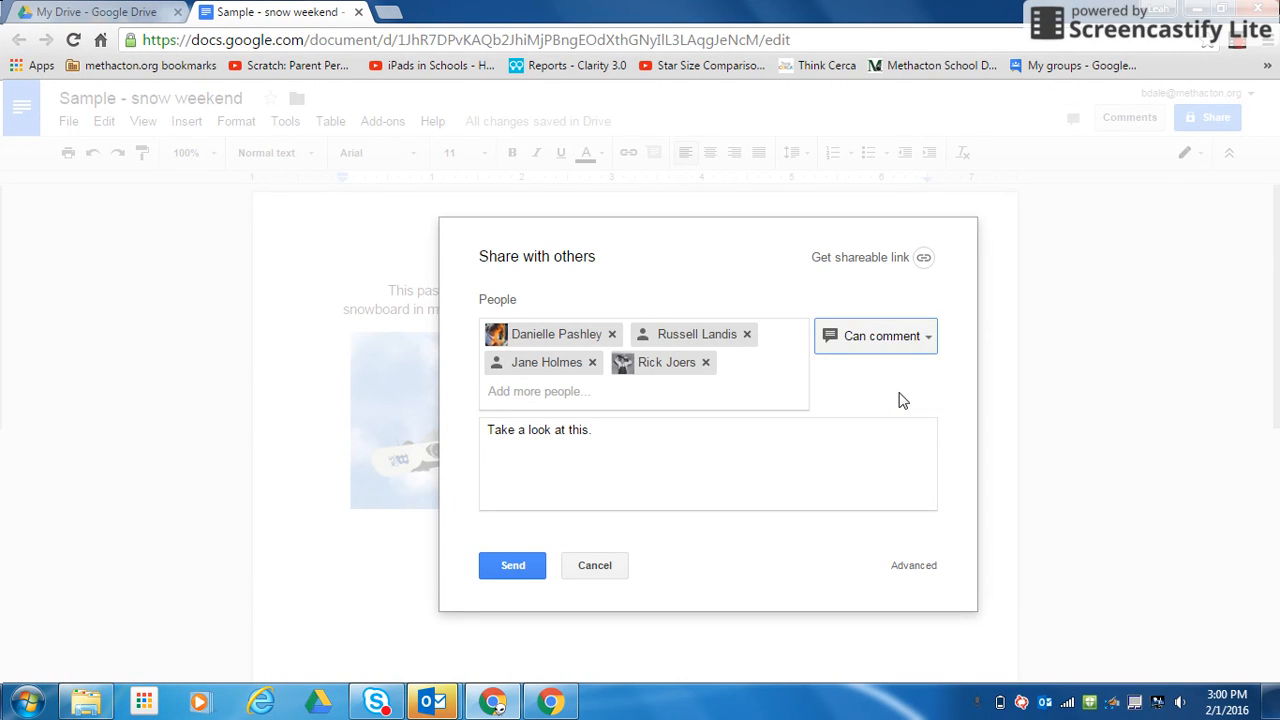
pyautogui.click(595, 566)
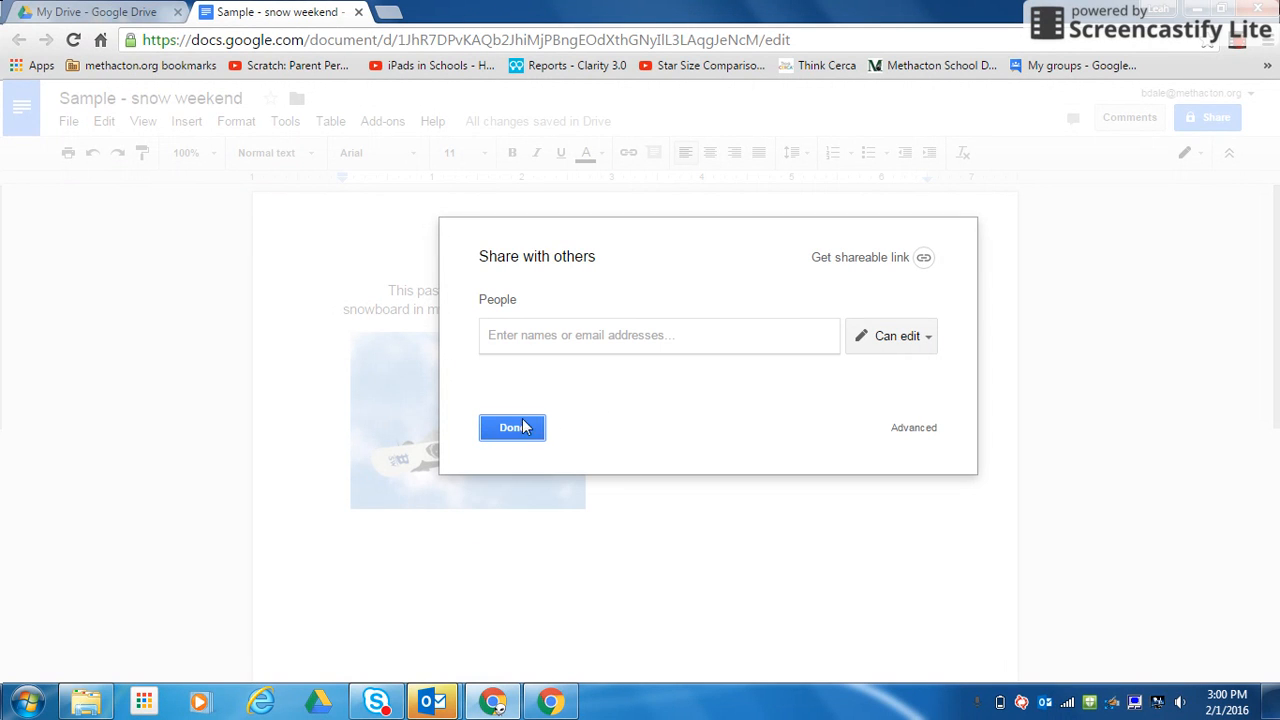
# - Turn on a shareable link that lets anyone at the school district with the link view the document, and close sharing
pyautogui.click(863, 259)
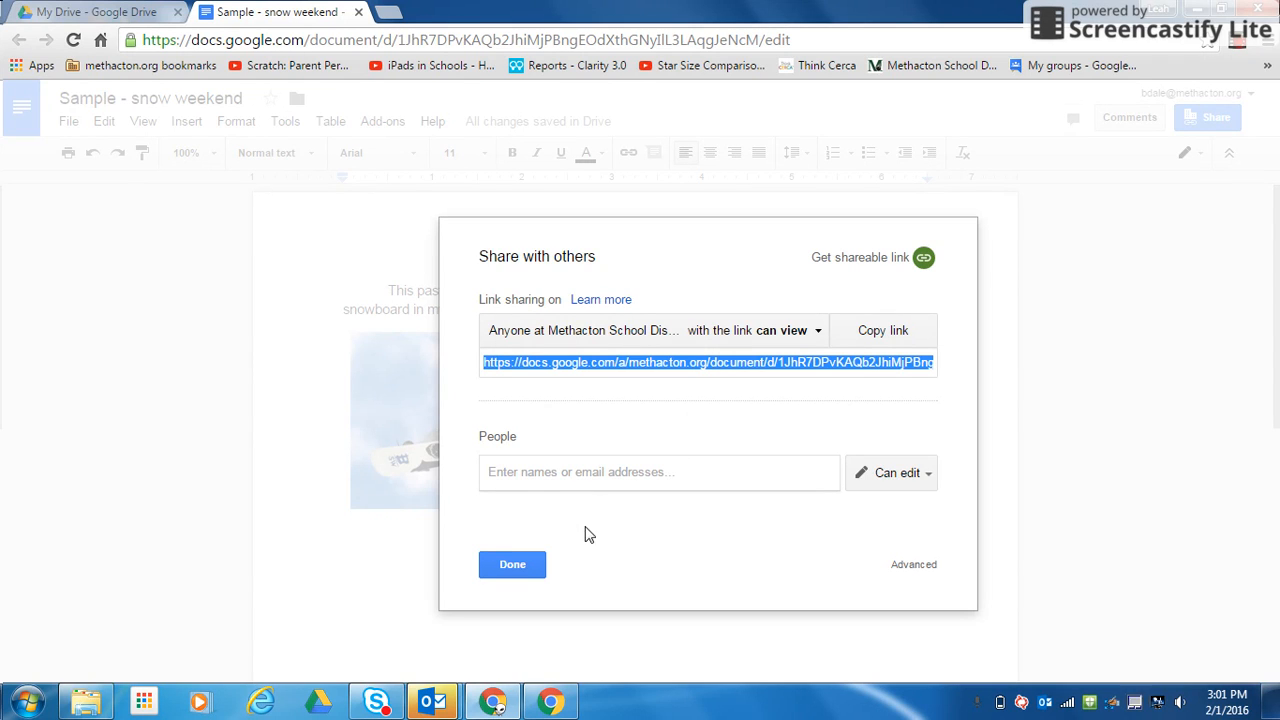
pyautogui.click(509, 566)
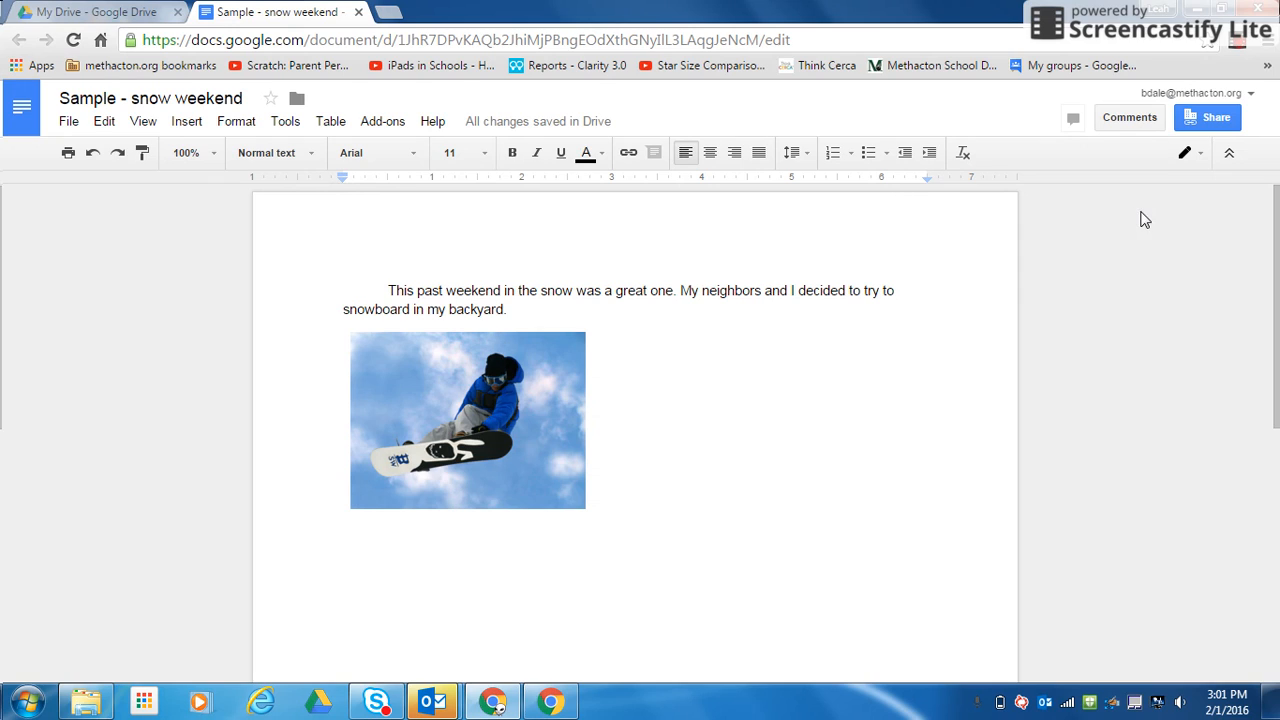
# - Add the comment "Take a look at this sentence and..." to the sentence about snowboarding in the backyard
pyautogui.click(511, 311)
pyautogui.moveTo(511, 311); pyautogui.dragTo(680, 291)
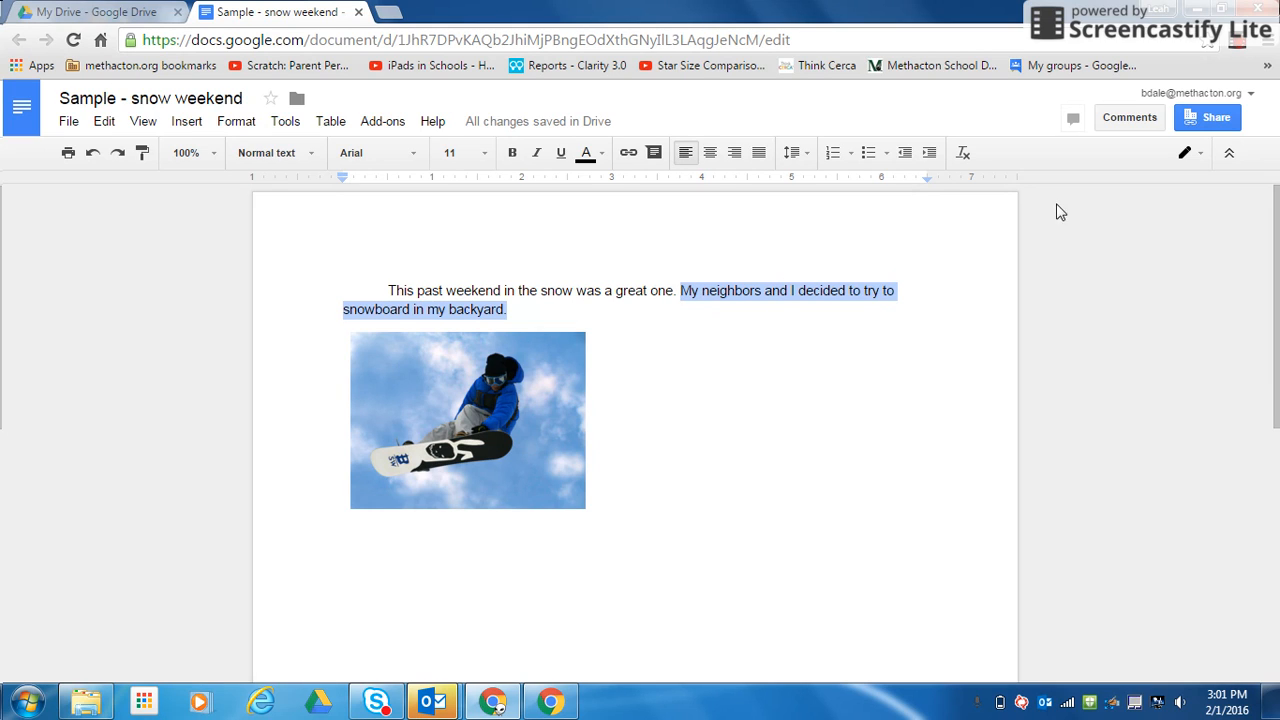
pyautogui.click(1125, 119)
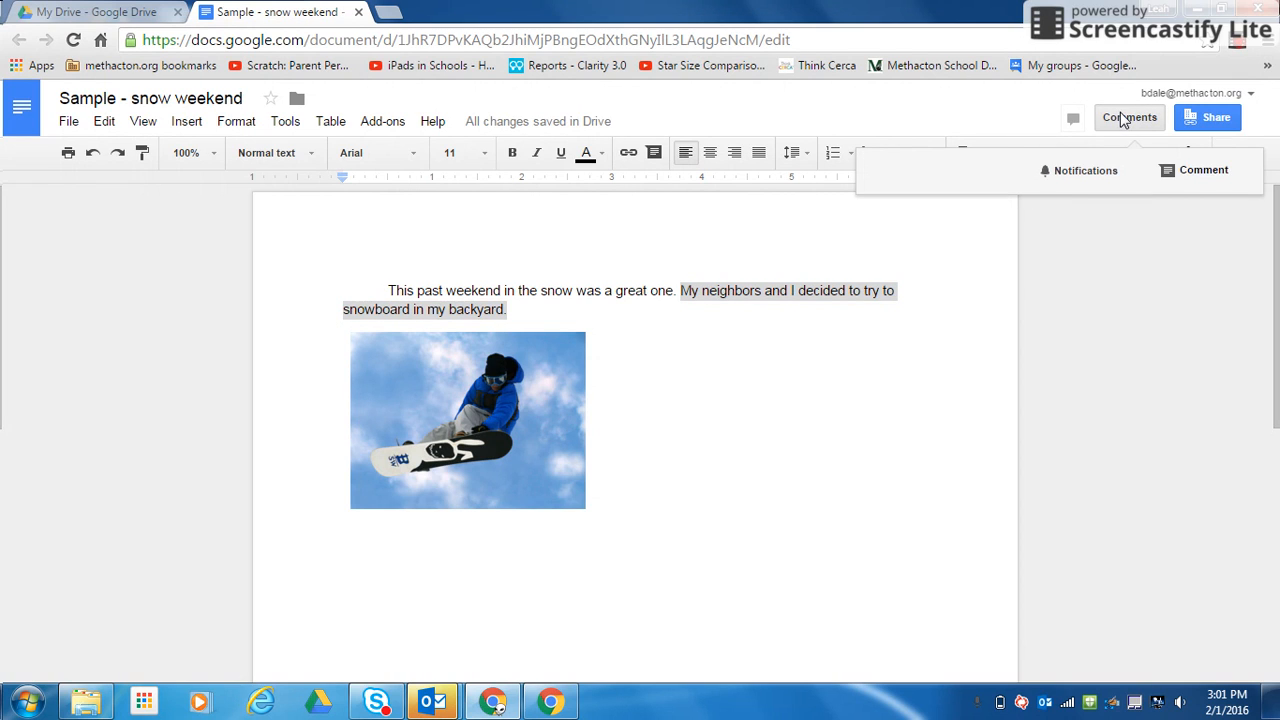
pyautogui.click(1201, 172)
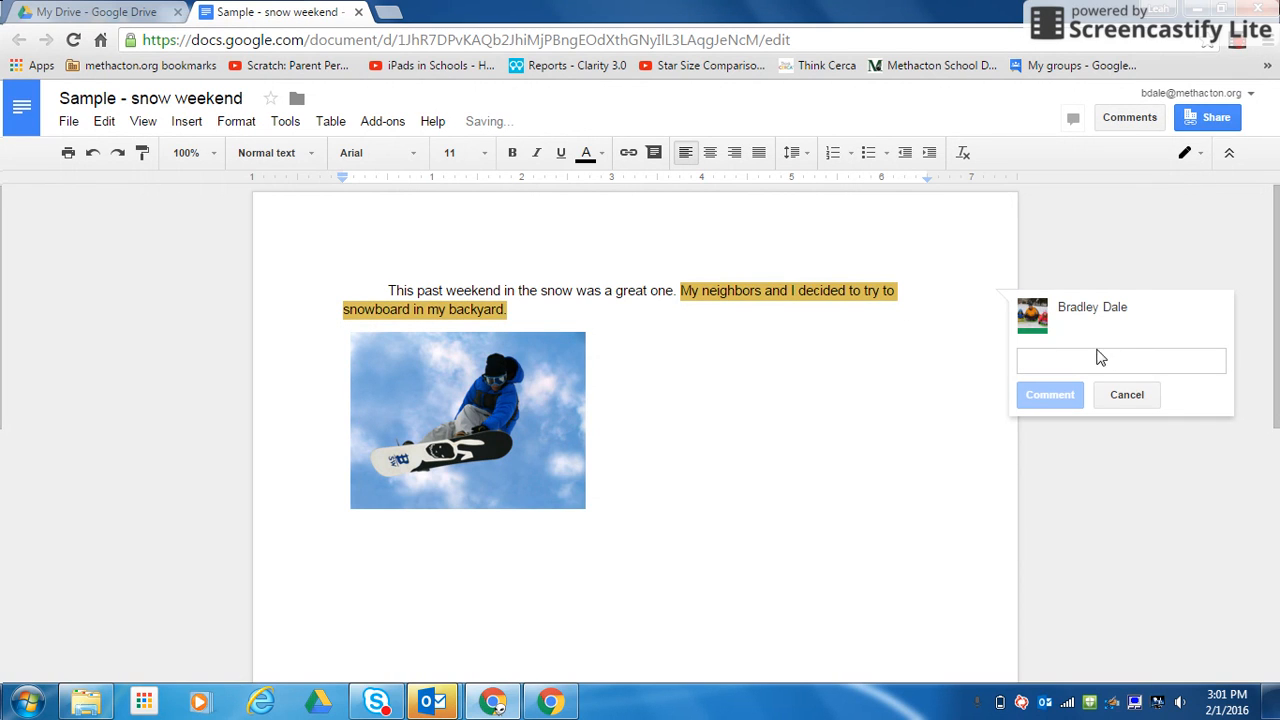
pyautogui.write('Ta')
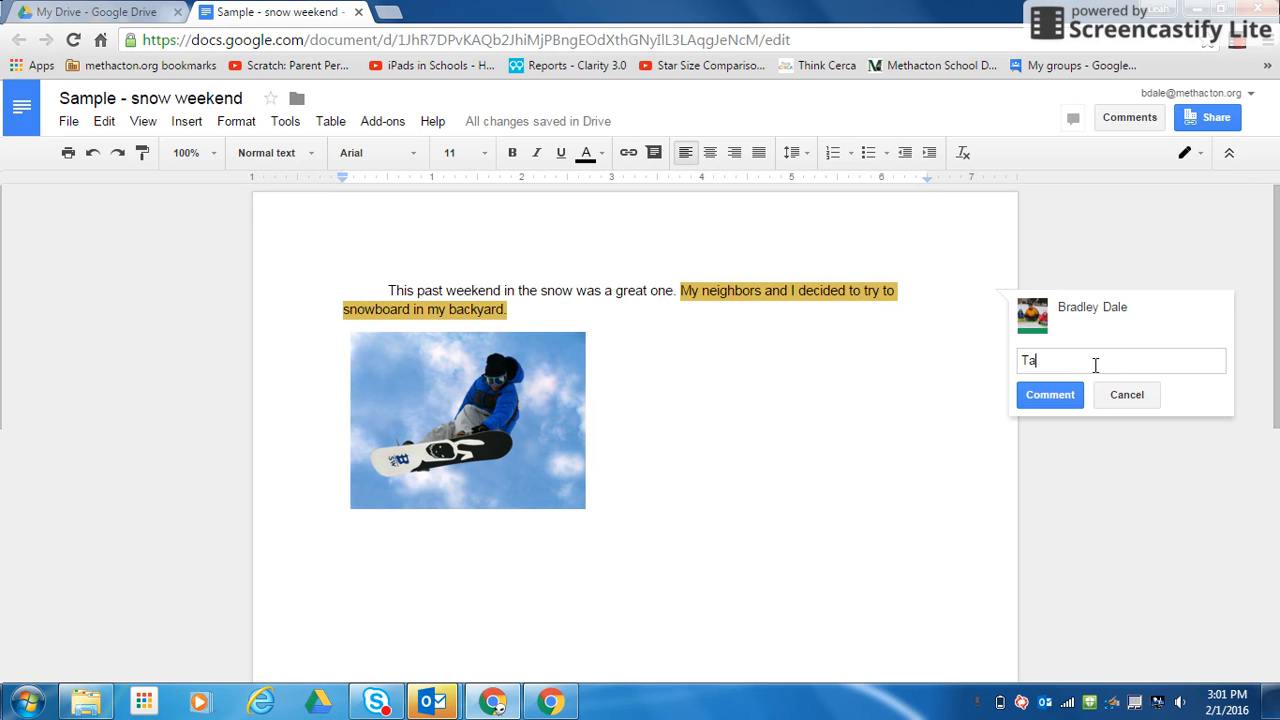
pyautogui.write('ke a look at this sentence and ...')
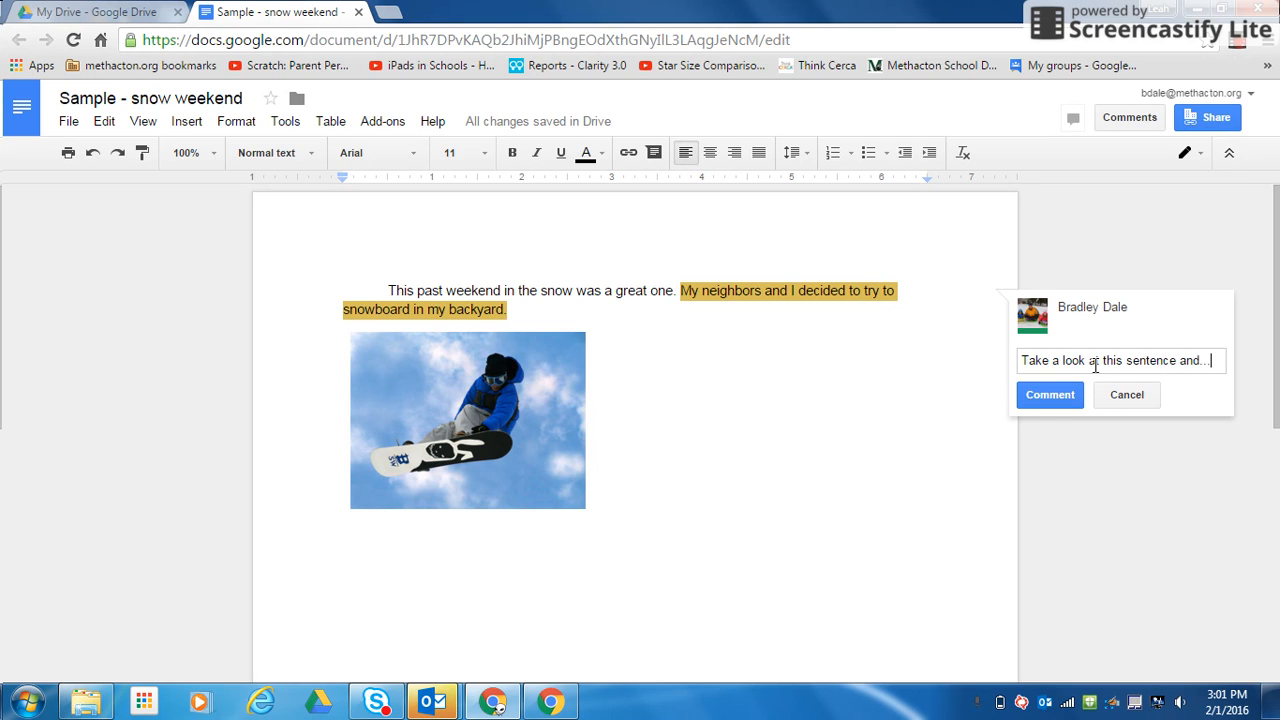
pyautogui.click(1050, 396)
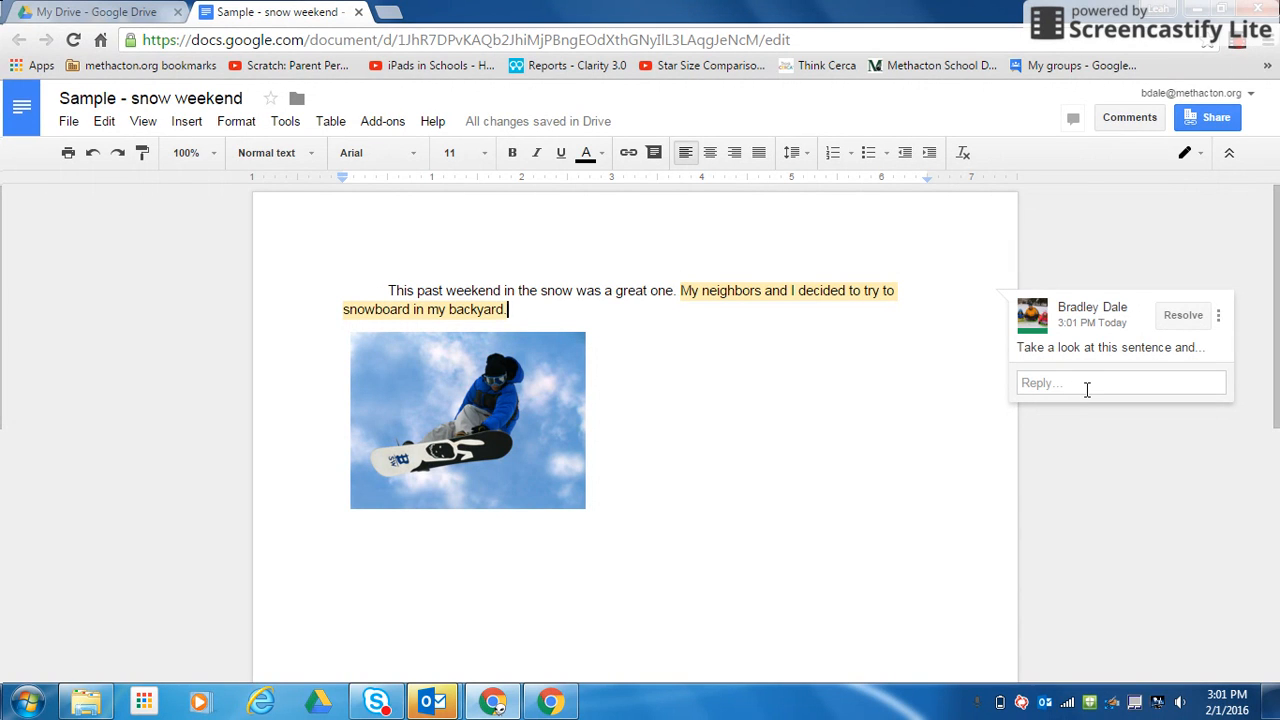
# - Start a reply to the comment and mention a colleague from the suggested contacts with a plus sign
pyautogui.click(1087, 389)
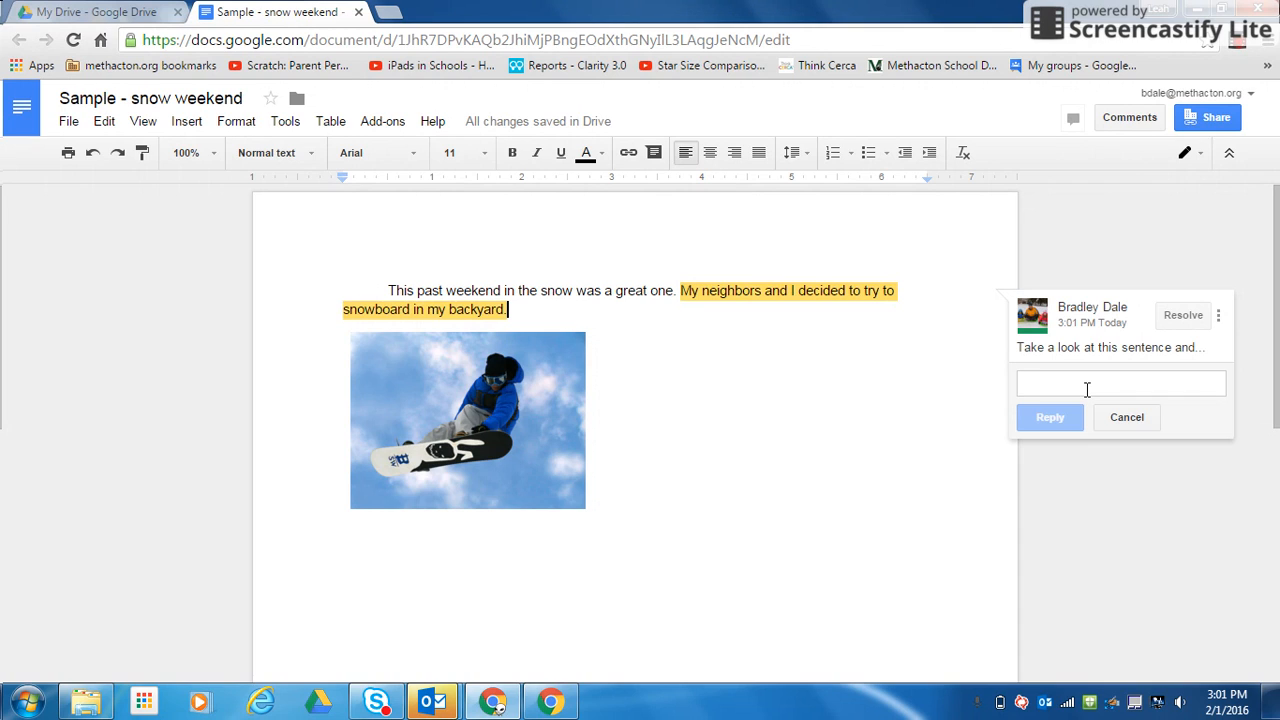
pyautogui.write('+')
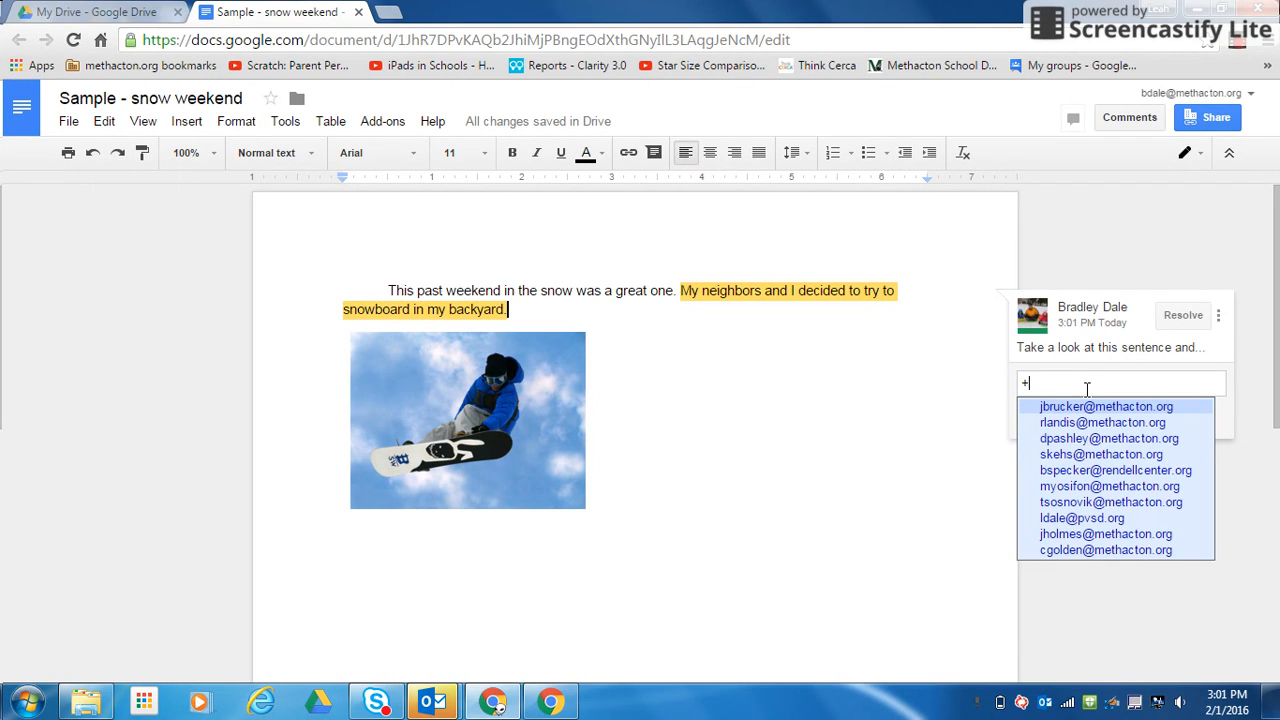
pyautogui.write('land')
pyautogui.press('BackSpace')
pyautogui.press('BackSpace')
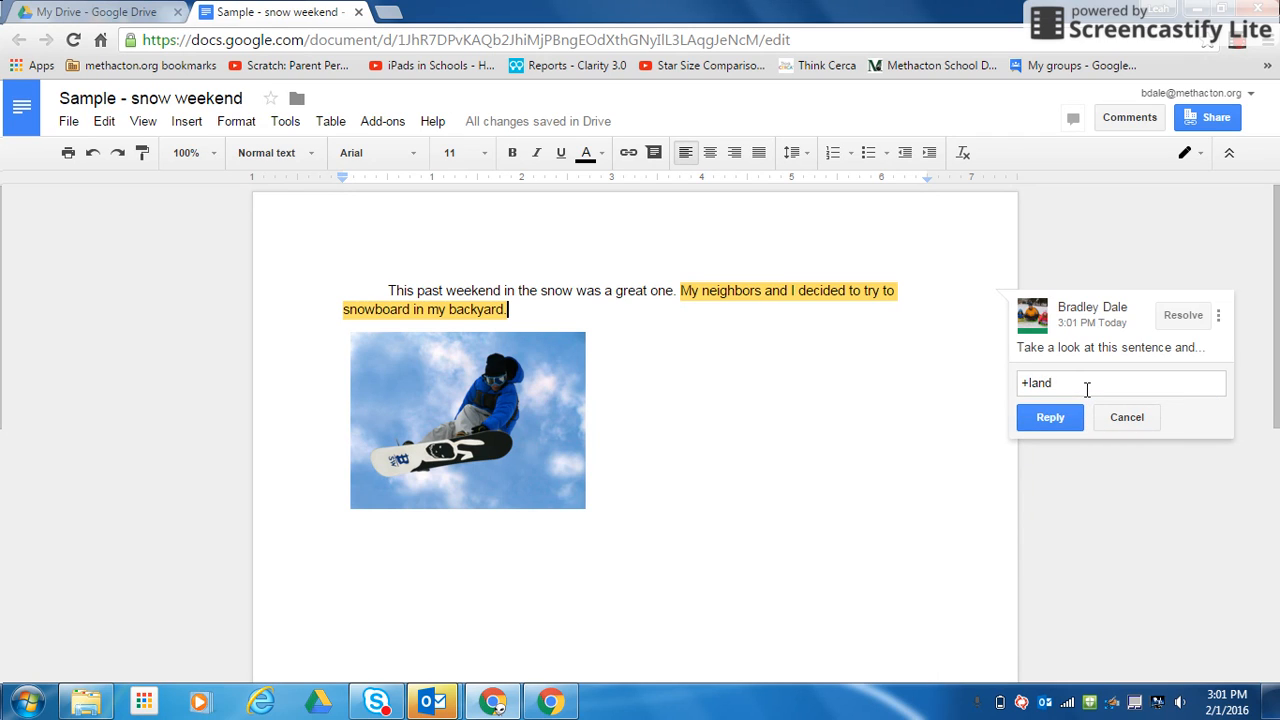
pyautogui.press('BackSpace')
pyautogui.press('BackSpace')
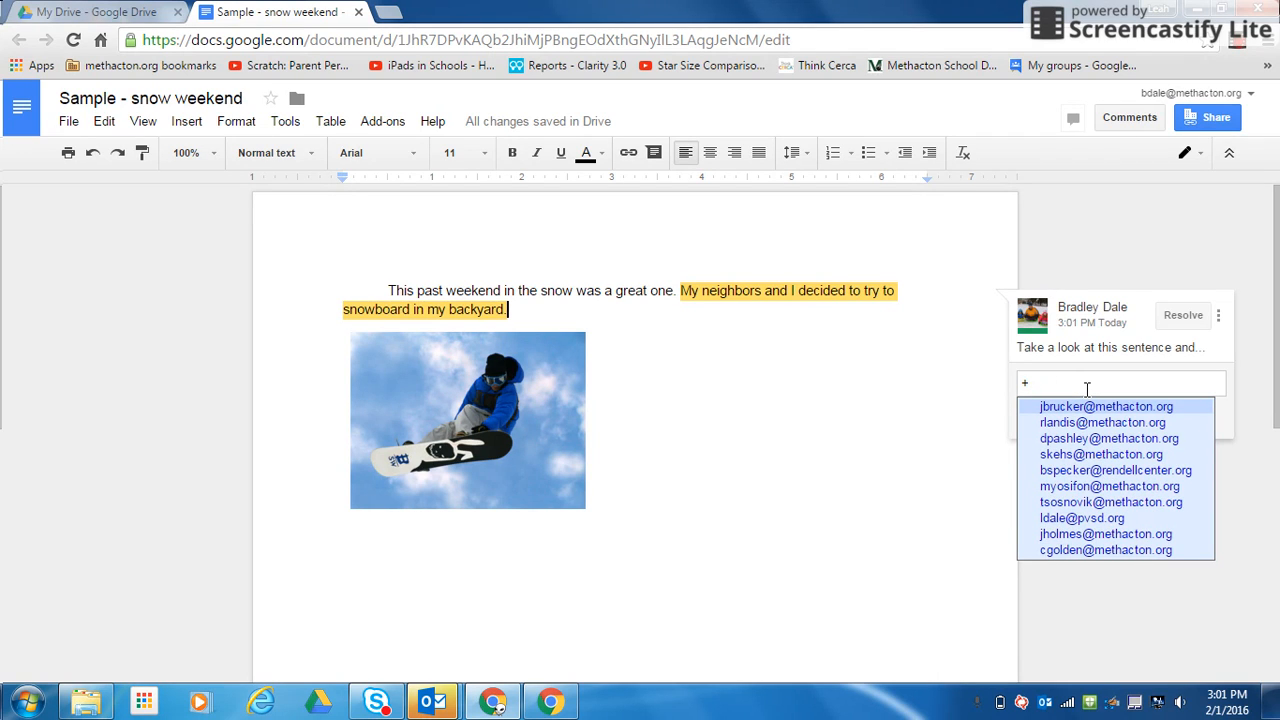
pyautogui.write('l')
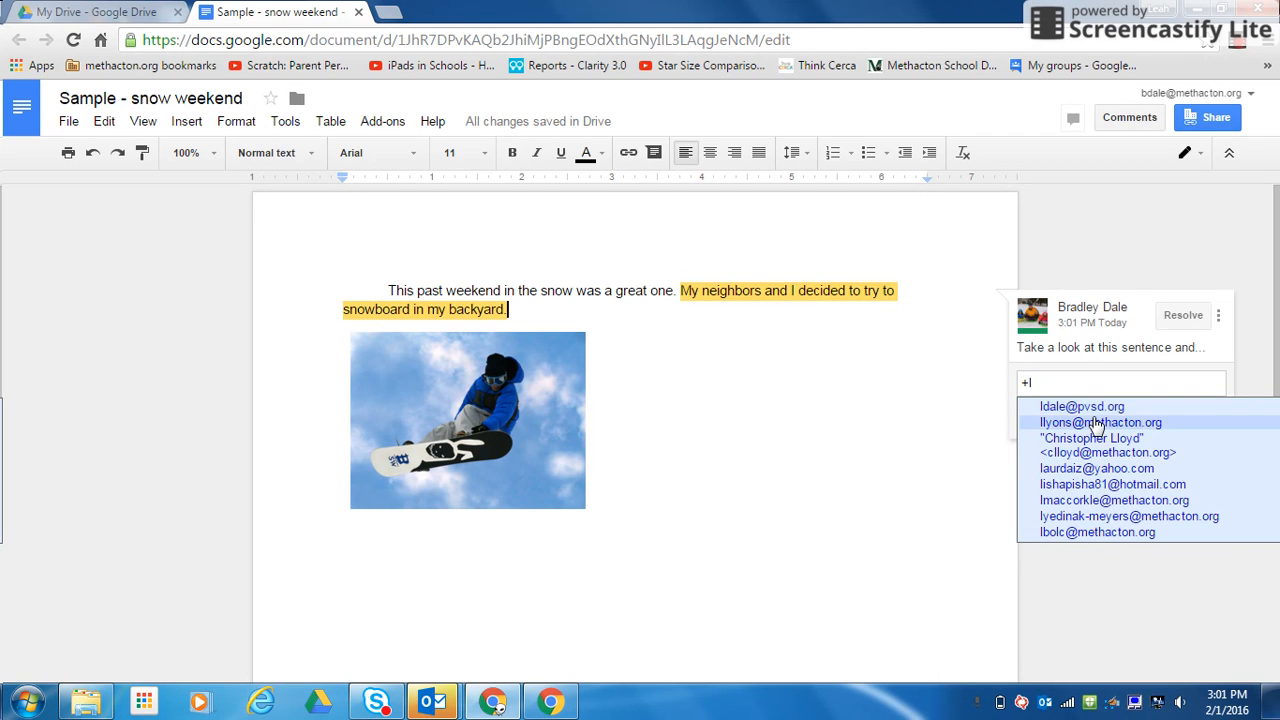
pyautogui.click(1097, 423)
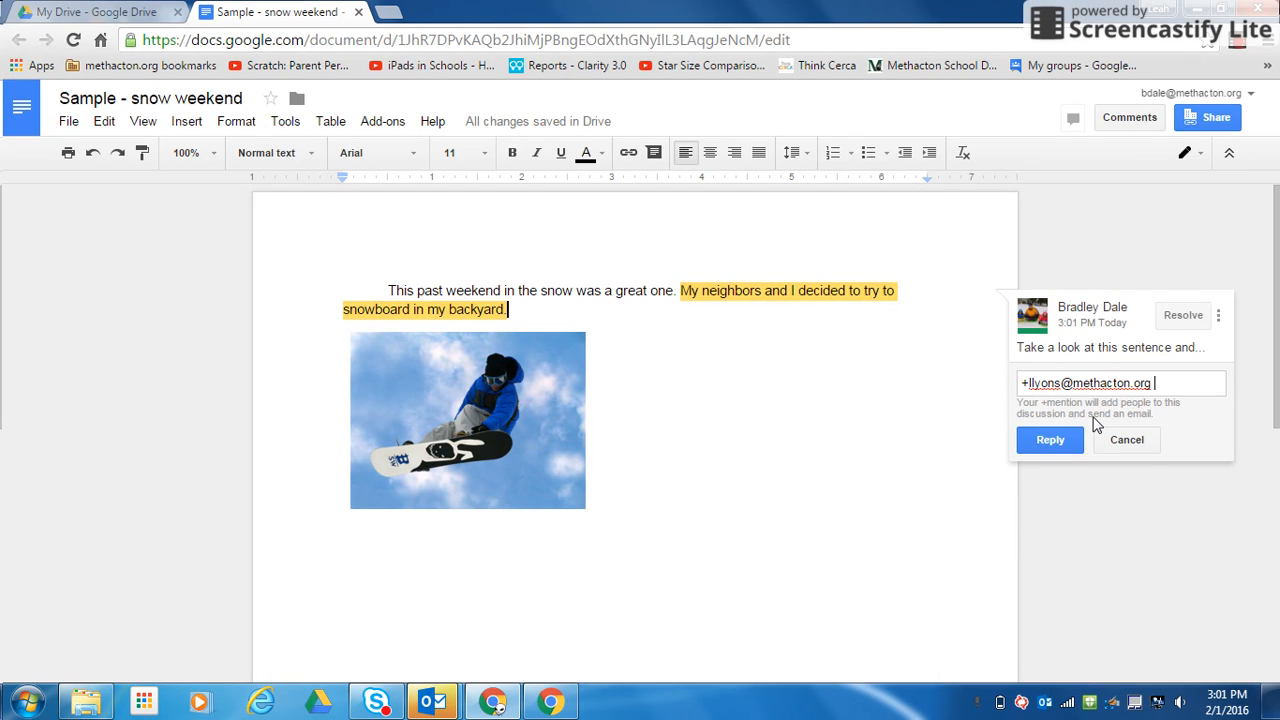
# - Delete the colleague's mention from the reply and cancel the reply
pyautogui.press('BackSpace')
pyautogui.press('BackSpace')
pyautogui.press('BackSpace')
pyautogui.press('BackSpace')
pyautogui.press('BackSpace')
pyautogui.press('BackSpace')
pyautogui.press('BackSpace')
pyautogui.press('BackSpace')
pyautogui.press('BackSpace')
pyautogui.press('BackSpace')
pyautogui.press('BackSpace')
pyautogui.press('BackSpace')
pyautogui.press('BackSpace')
pyautogui.press('BackSpace')
pyautogui.press('BackSpace')
pyautogui.press('BackSpace')
pyautogui.press('BackSpace')
pyautogui.press('BackSpace')
pyautogui.press('BackSpace')
pyautogui.press('BackSpace')
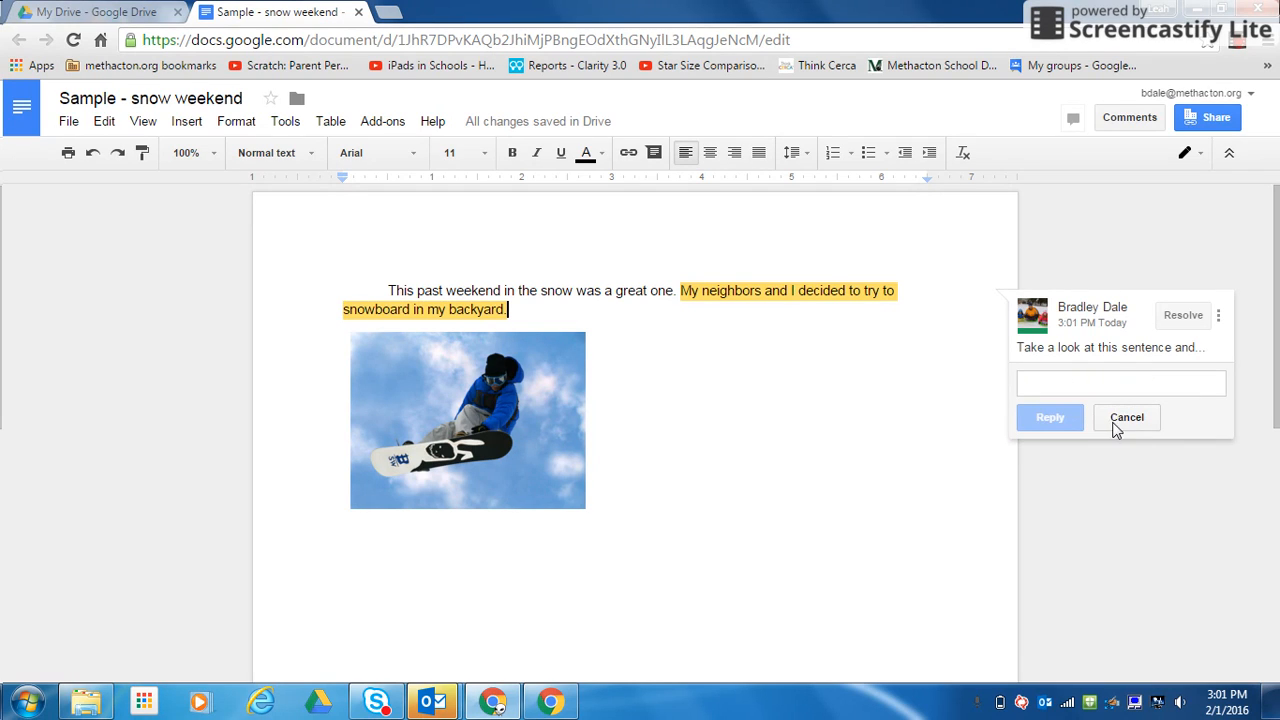
pyautogui.click(1116, 421)
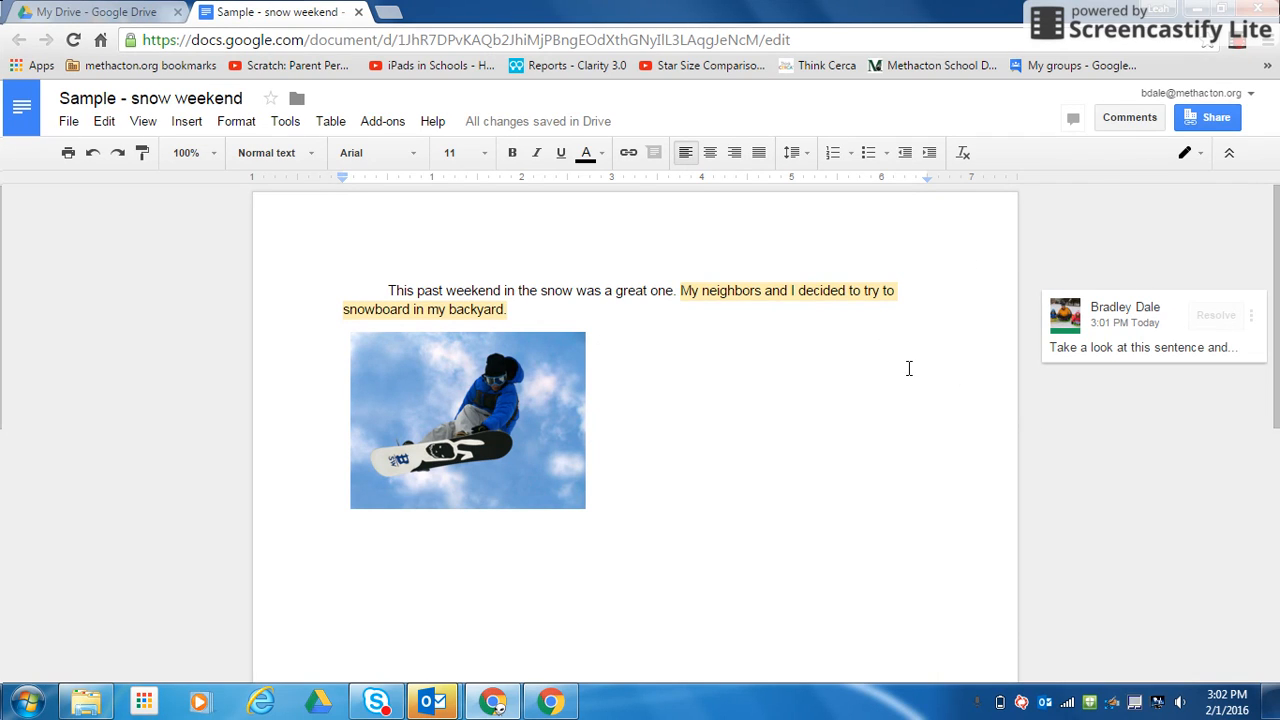
# - Resolve the comment on the snowboarding sentence, view its discussion in the comment history and close the history
pyautogui.click(1209, 314)
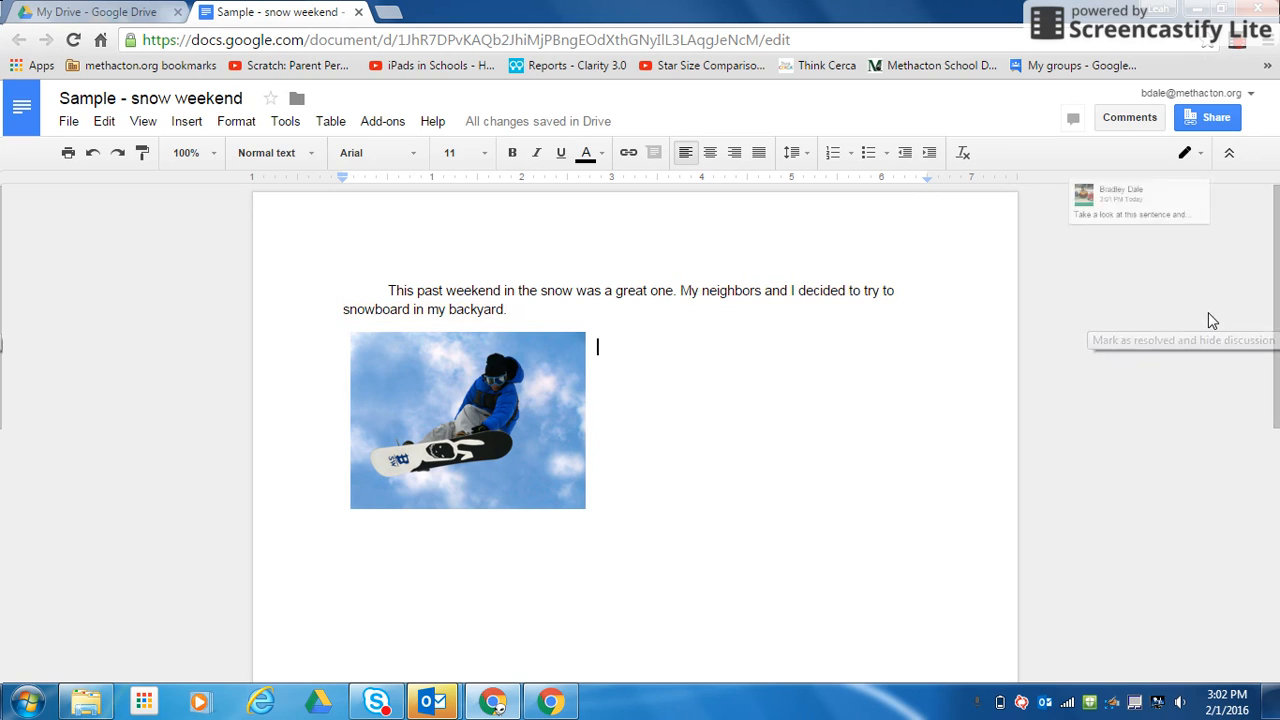
pyautogui.click(1131, 119)
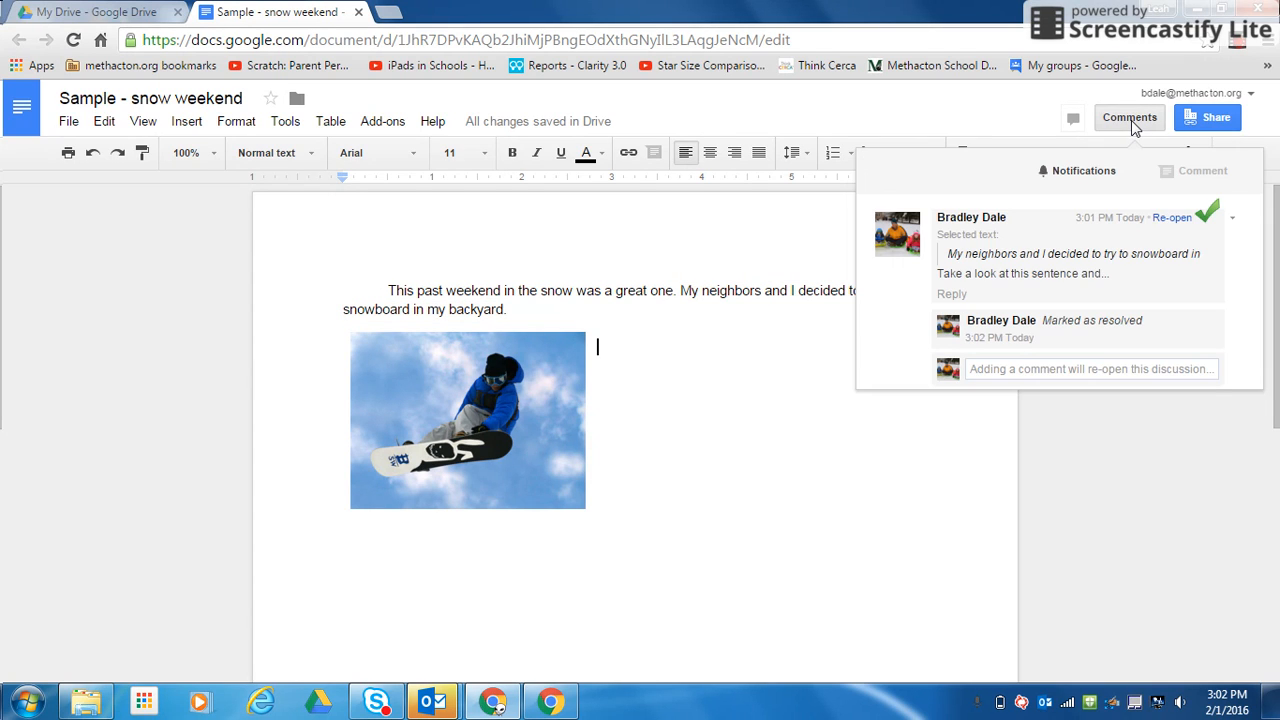
pyautogui.rightClick(1162, 218)
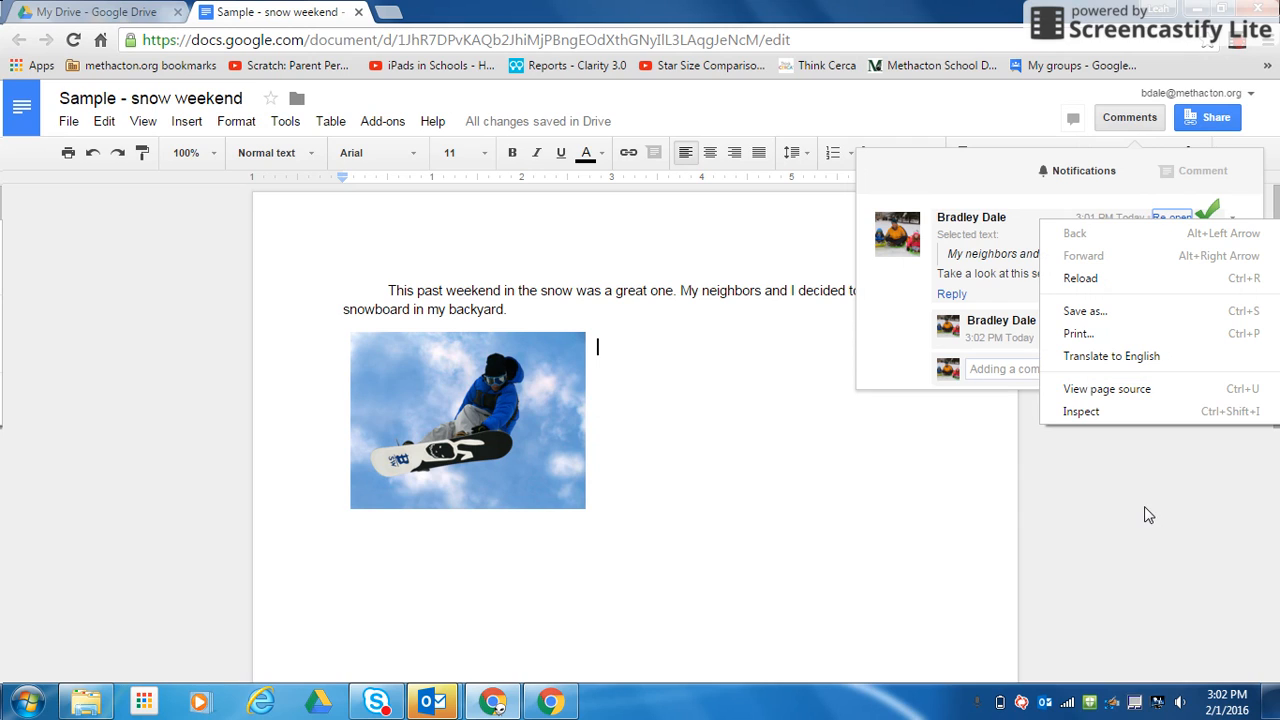
pyautogui.click(1154, 563)
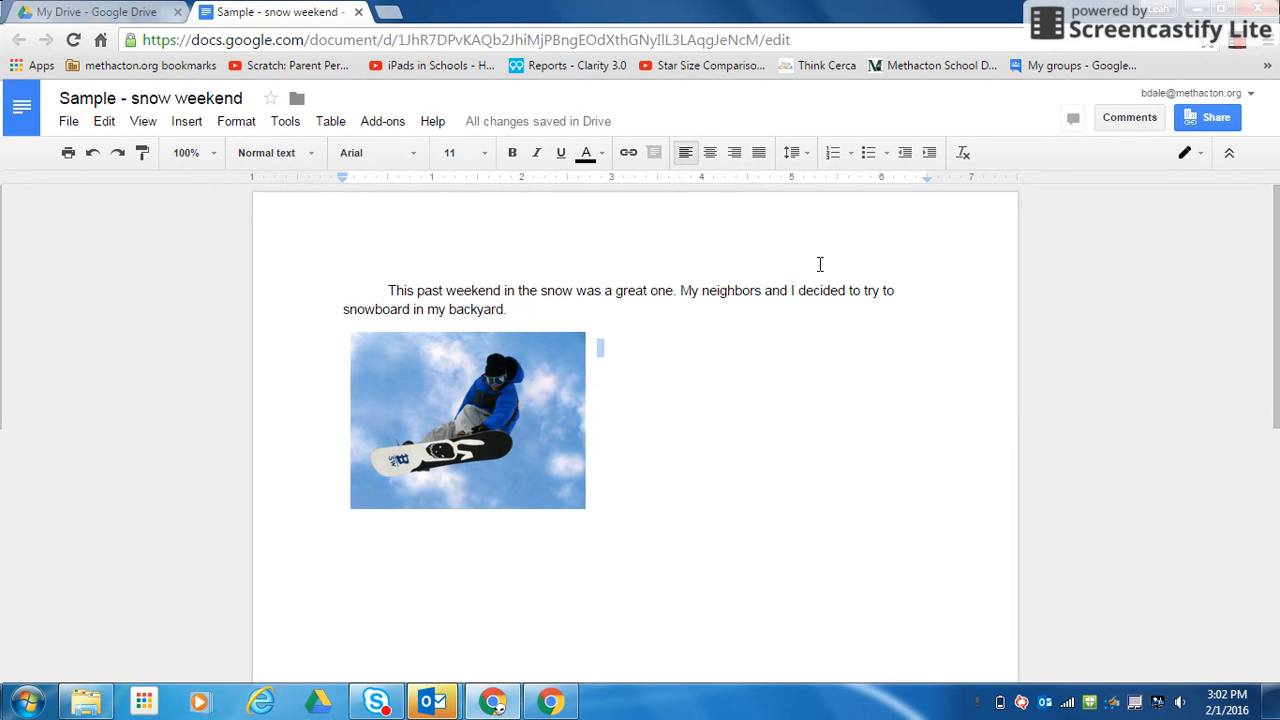